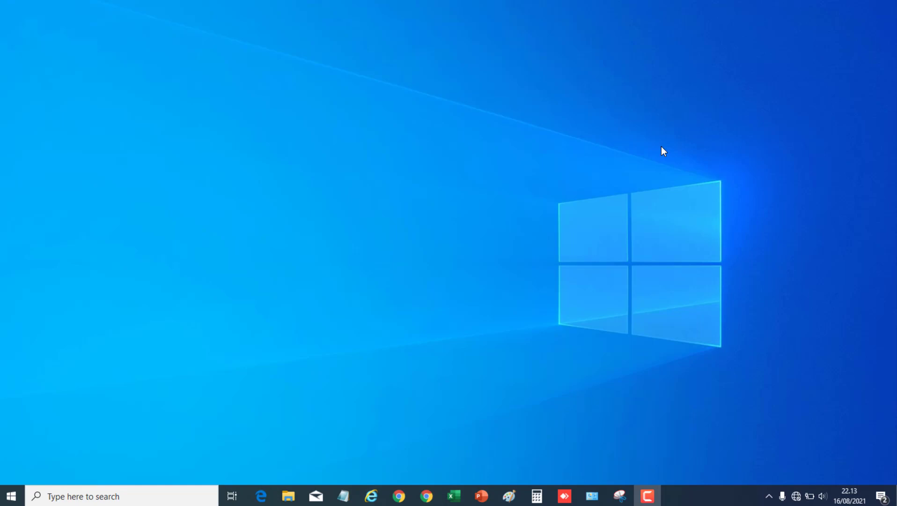
Restore the DATA kARYAWAN.xlsm Excel window from the taskbar
{"action": "left_click", "coordinate": [454, 496]}
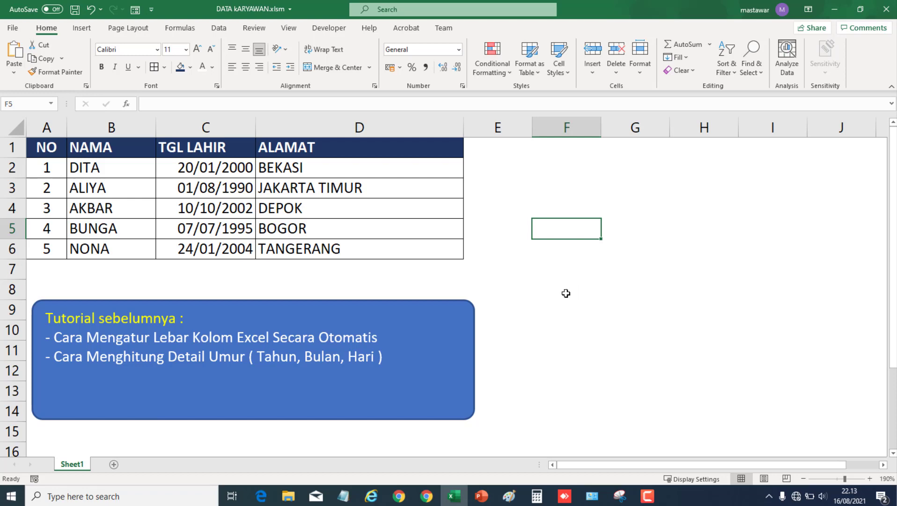
Highlight the column-width title and the '( Tahun, Bulan, Hari )' phrase in the tutorial note
{"action": "left_click_drag", "start_coordinate": [86, 337], "coordinate": [237, 338]}
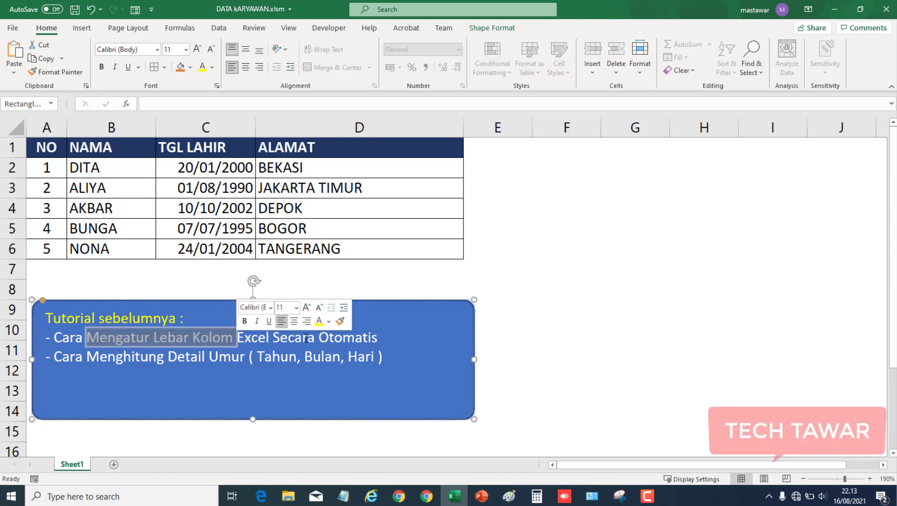
{"action": "left_click", "coordinate": [203, 337]}
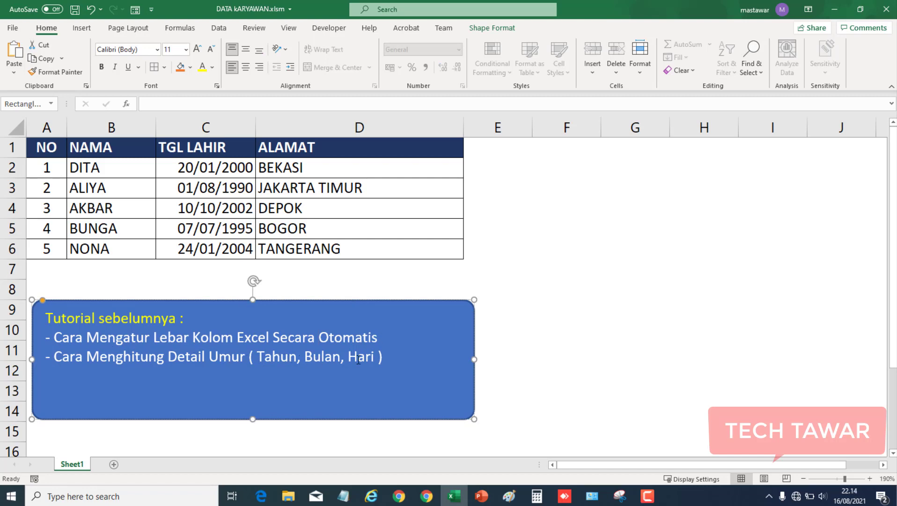
{"action": "left_click", "coordinate": [386, 358]}
{"action": "left_click_drag", "start_coordinate": [249, 356], "coordinate": [383, 358]}
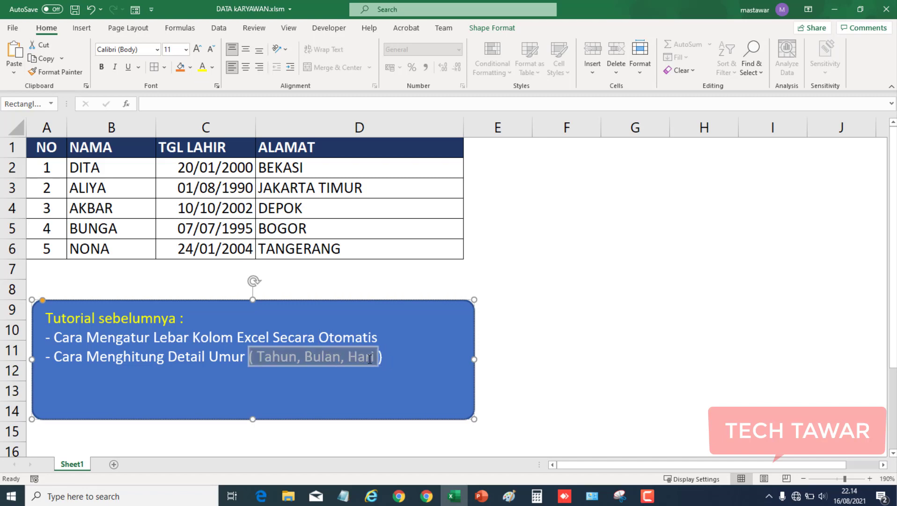
{"action": "key", "text": "Escape"}
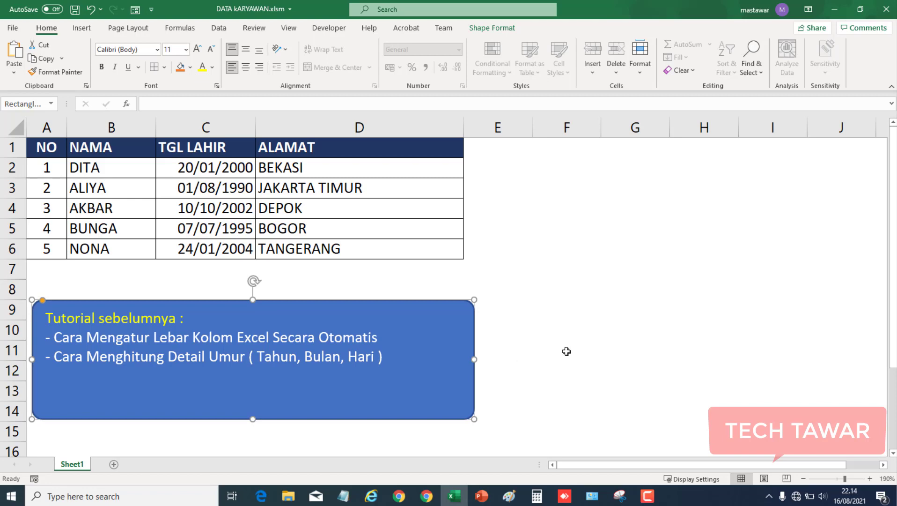
Re-highlight 'Mengatur Lebar Kolom' in the note, then select the employee table A1:D6
{"action": "left_click", "coordinate": [566, 351]}
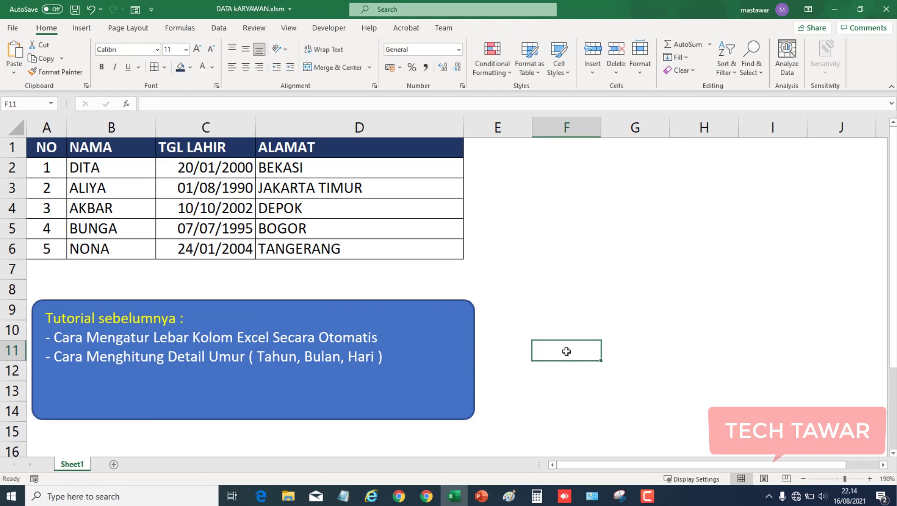
{"action": "left_click_drag", "start_coordinate": [86, 337], "coordinate": [240, 339]}
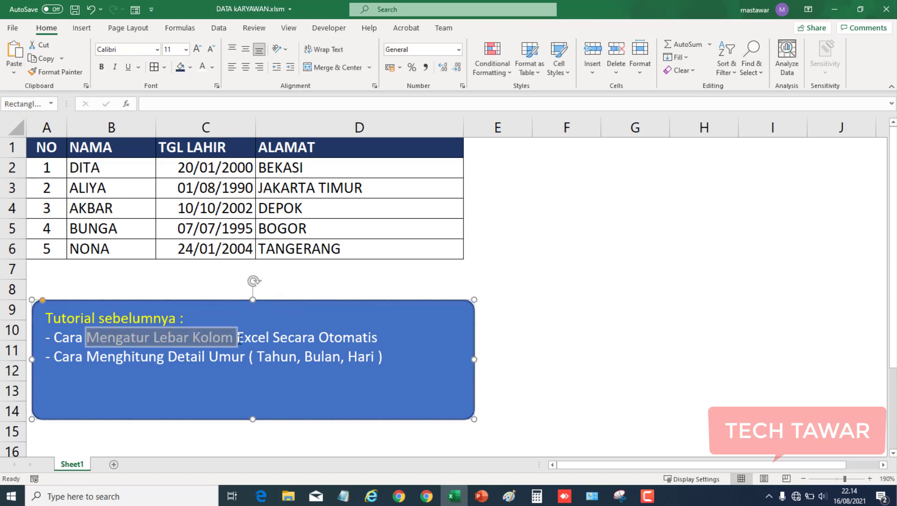
{"action": "left_click", "coordinate": [568, 310]}
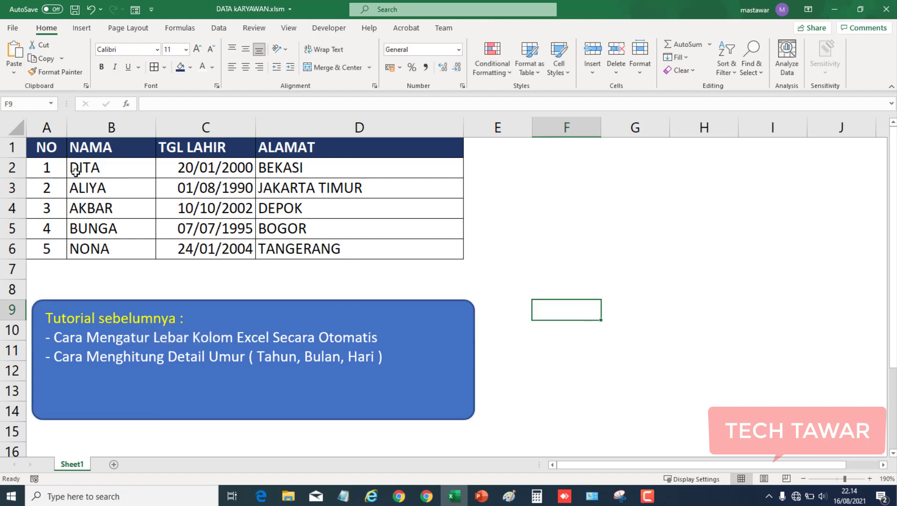
{"action": "mouse_move", "coordinate": [41, 149]}
{"action": "left_mouse_down"}
{"action": "mouse_move", "coordinate": [148, 225]}
{"action": "mouse_move", "coordinate": [334, 258]}
{"action": "left_mouse_up"}
Copy the employee table and paste it into a new sheet, Sheet7
{"action": "key", "text": "ctrl+c"}
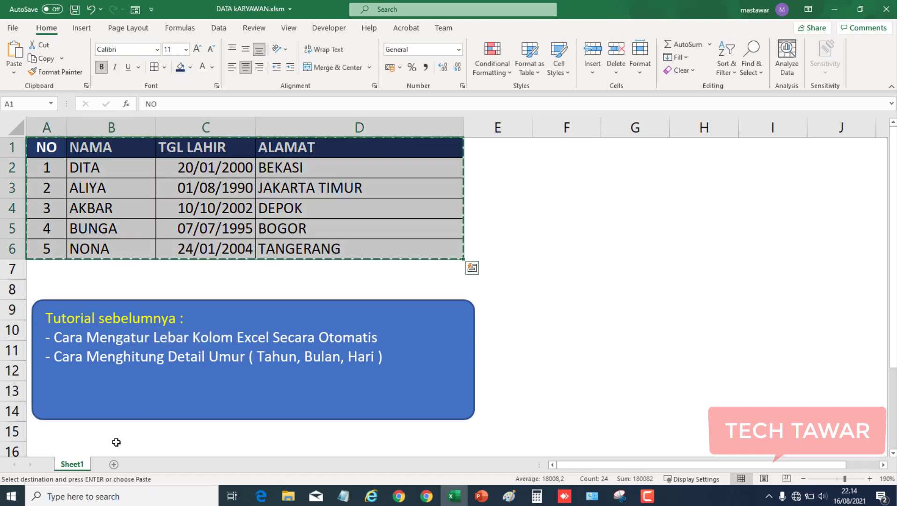
{"action": "left_click", "coordinate": [113, 464]}
{"action": "key", "text": "ctrl+v"}
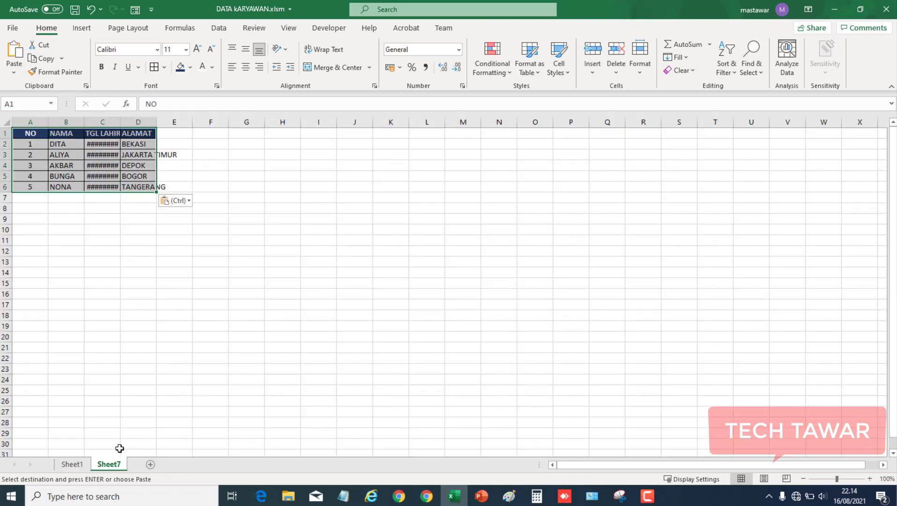
{"action": "scroll", "coordinate": [143, 249], "scroll_direction": "up", "scroll_amount": 5, "text": "ctrl"}
{"action": "scroll", "coordinate": [143, 250], "scroll_direction": "up", "scroll_amount": 5, "text": "ctrl"}
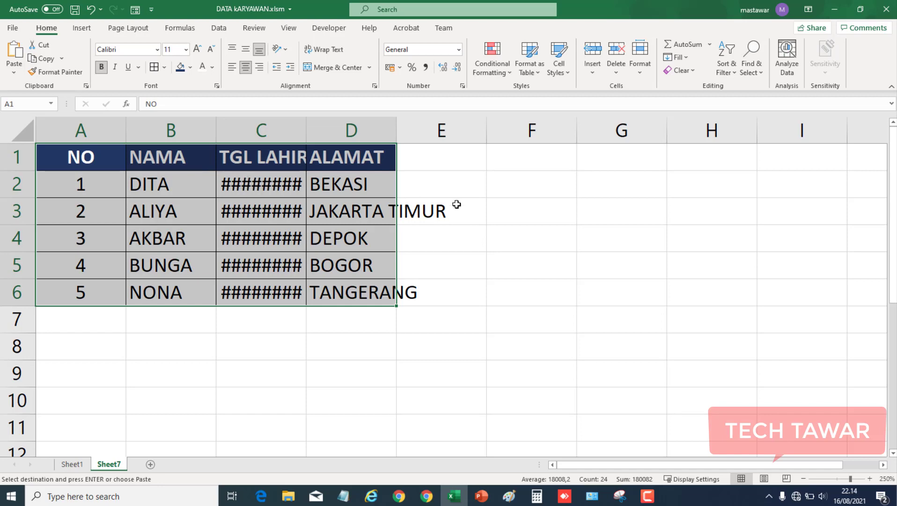
AutoFit columns A–D so the birth dates show fully, then select the pasted table A1:D6
{"action": "key", "text": "alt+h"}
{"action": "key", "text": "o"}
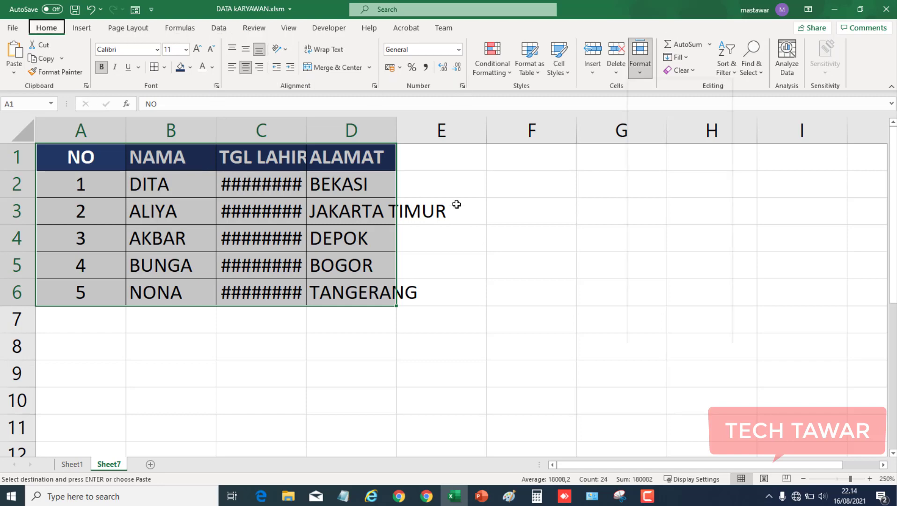
{"action": "key", "text": "i"}
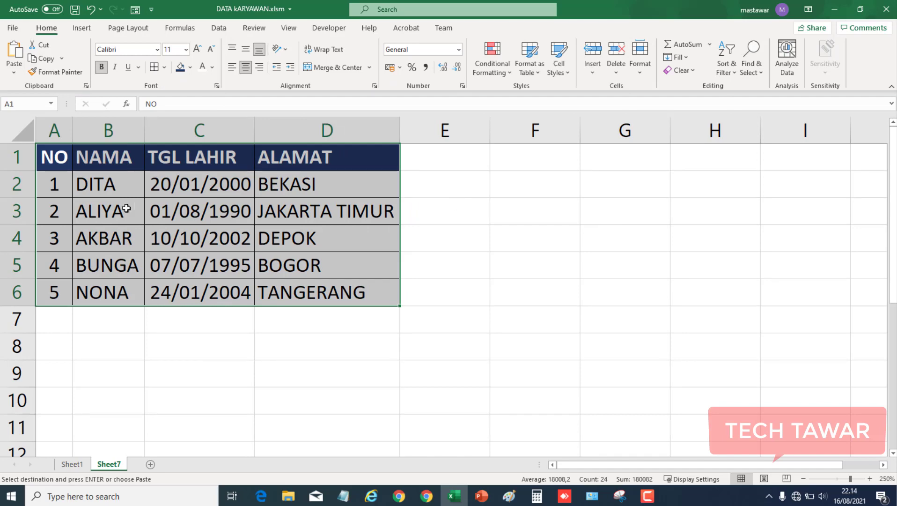
{"action": "left_click", "coordinate": [172, 193]}
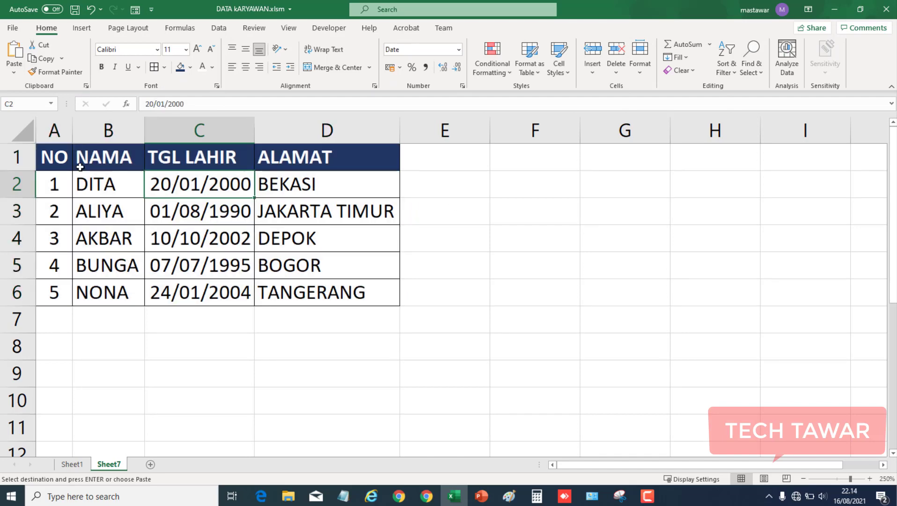
{"action": "left_click_drag", "start_coordinate": [53, 156], "coordinate": [305, 284]}
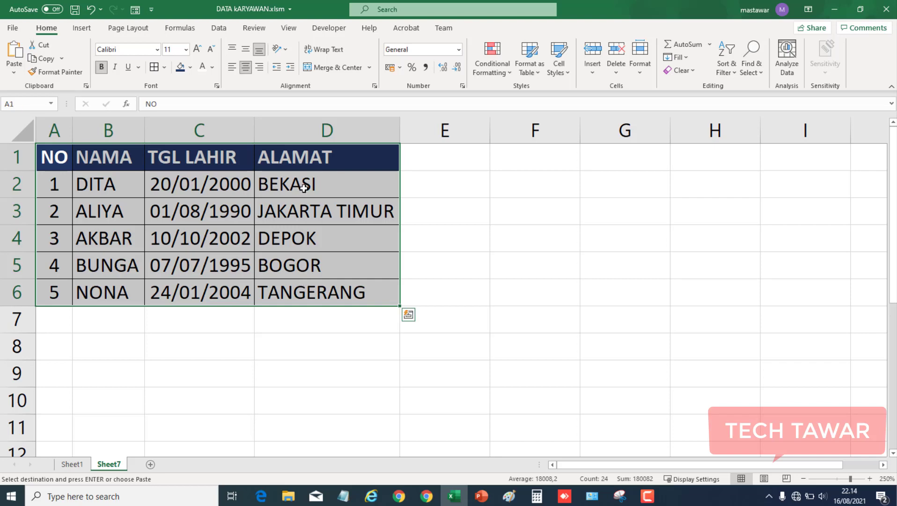
{"action": "left_click", "coordinate": [328, 157]}
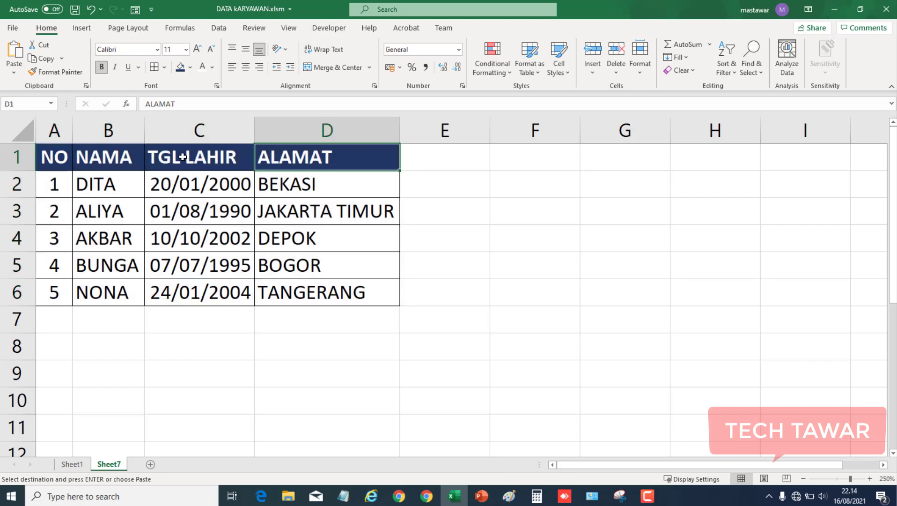
{"action": "left_click_drag", "start_coordinate": [60, 158], "coordinate": [321, 292]}
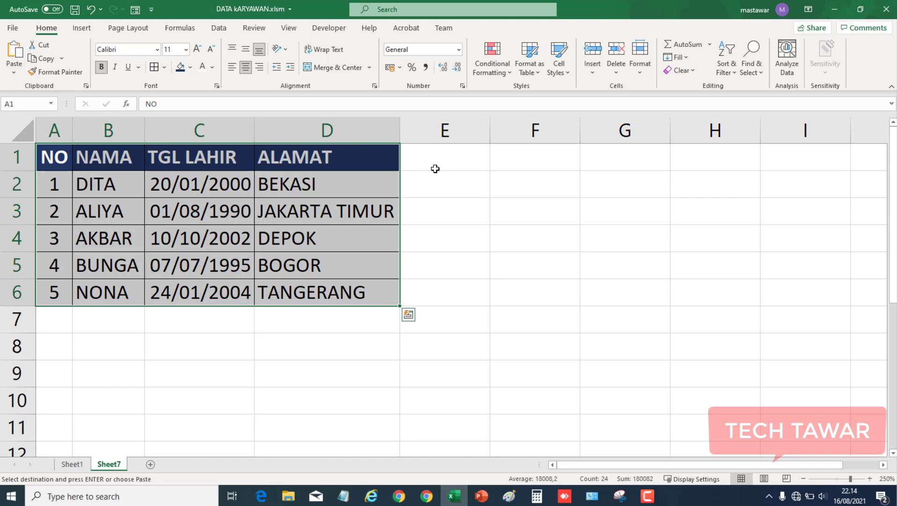
Return to Sheet1 and cancel the pending copy
{"action": "left_click", "coordinate": [73, 464]}
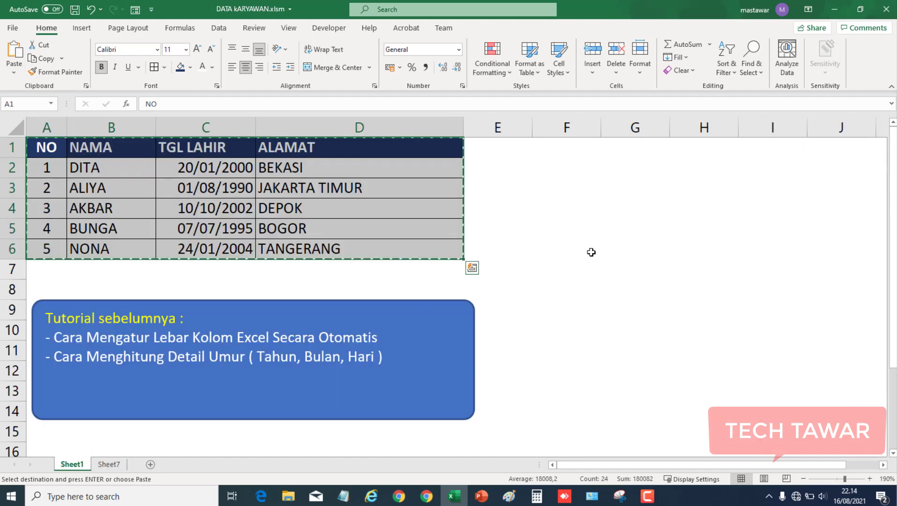
{"action": "left_click", "coordinate": [571, 225]}
{"action": "key", "text": "Escape"}
{"action": "left_click", "coordinate": [565, 191]}
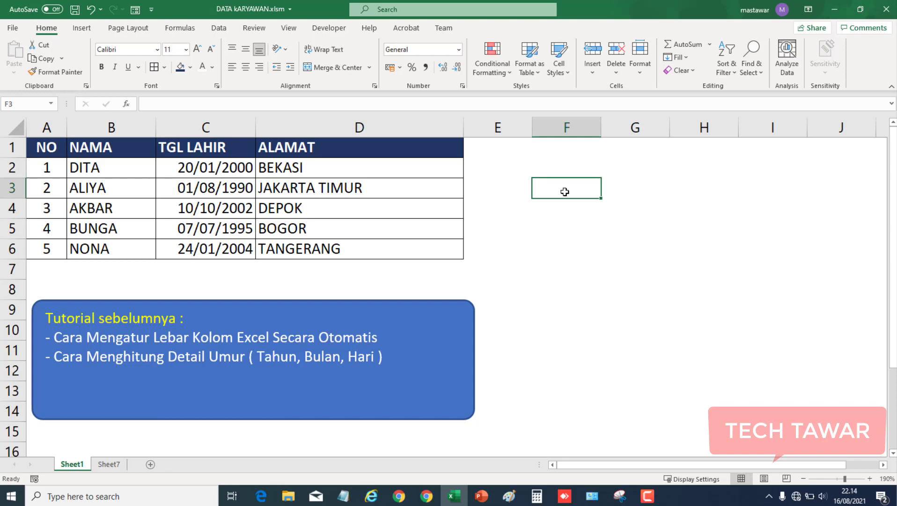
Delete the blue 'Tutorial sebelumnya' note box beneath the employee table
{"action": "left_click", "coordinate": [449, 310]}
{"action": "key", "text": "Delete"}
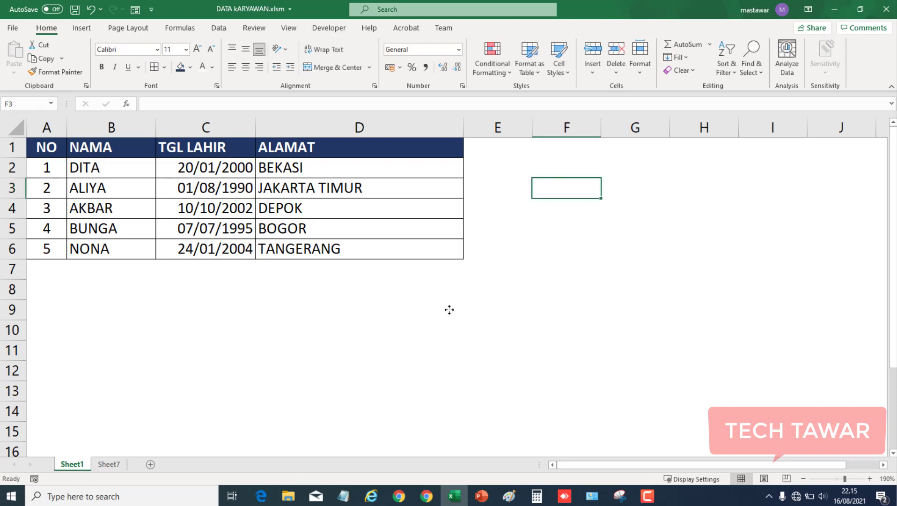
{"action": "left_click", "coordinate": [438, 338]}
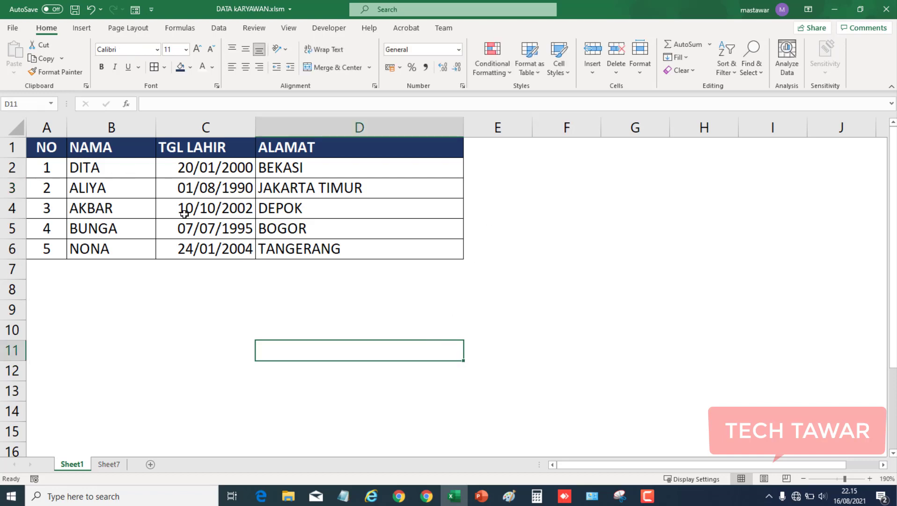
{"action": "left_click_drag", "start_coordinate": [42, 154], "coordinate": [403, 245]}
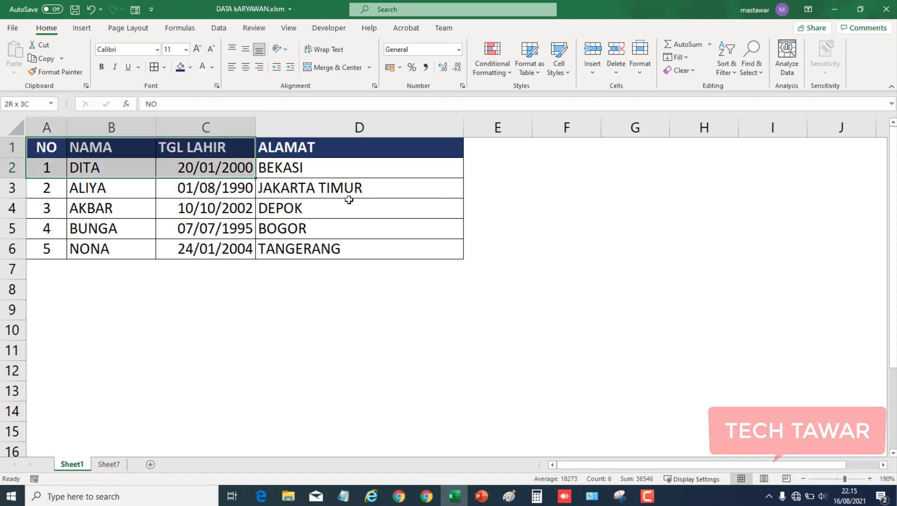
{"action": "left_click", "coordinate": [403, 305]}
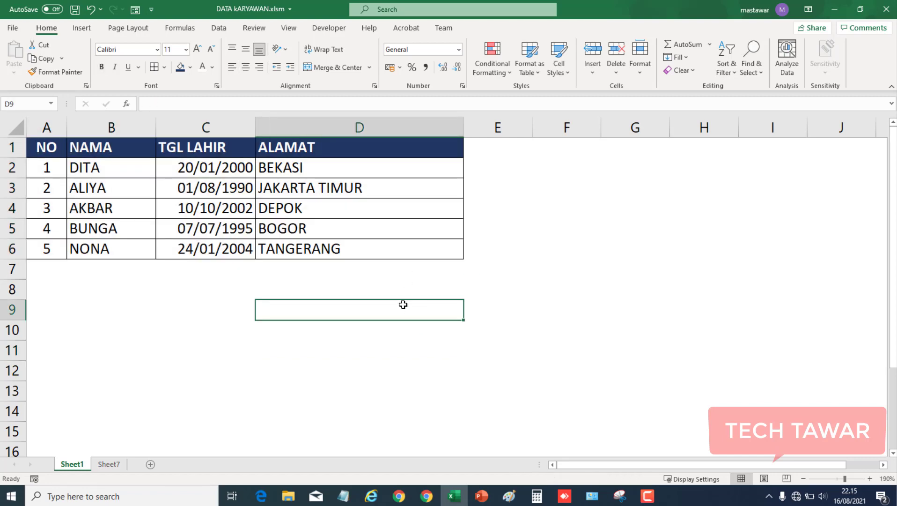
Take the existing shortcut off the toolbar with Remove from Quick Access Toolbar
{"action": "right_click", "coordinate": [139, 13]}
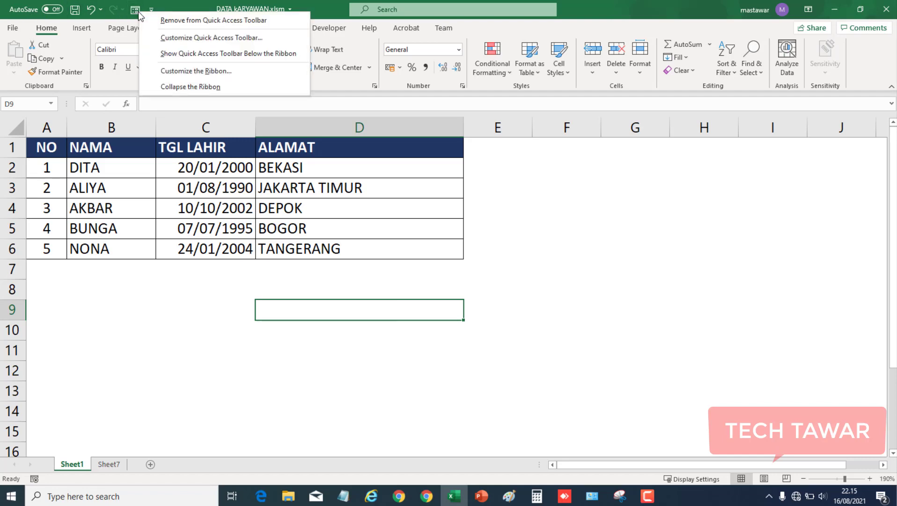
{"action": "left_click", "coordinate": [187, 20]}
{"action": "left_click", "coordinate": [550, 248]}
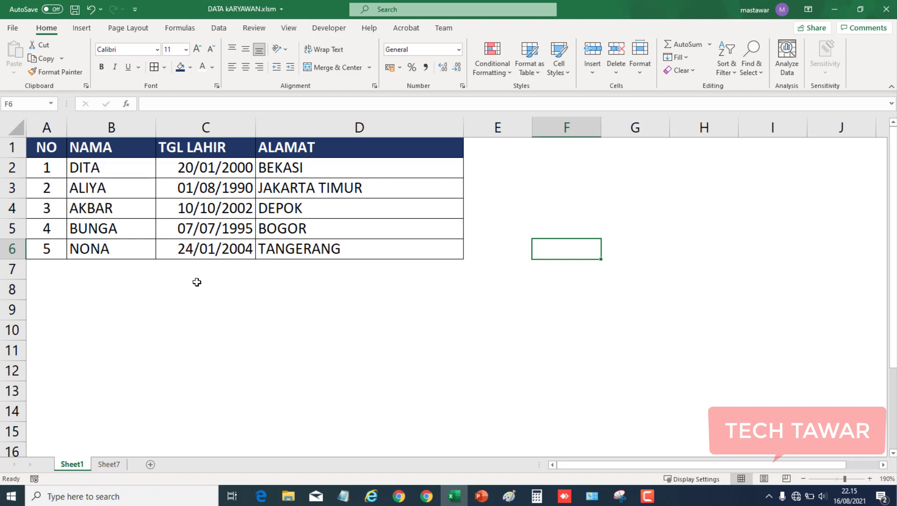
Start a new record in row 7 with number 6 in A7 and the employee's name in B7
{"action": "left_click", "coordinate": [49, 268]}
{"action": "type", "text": "6"}
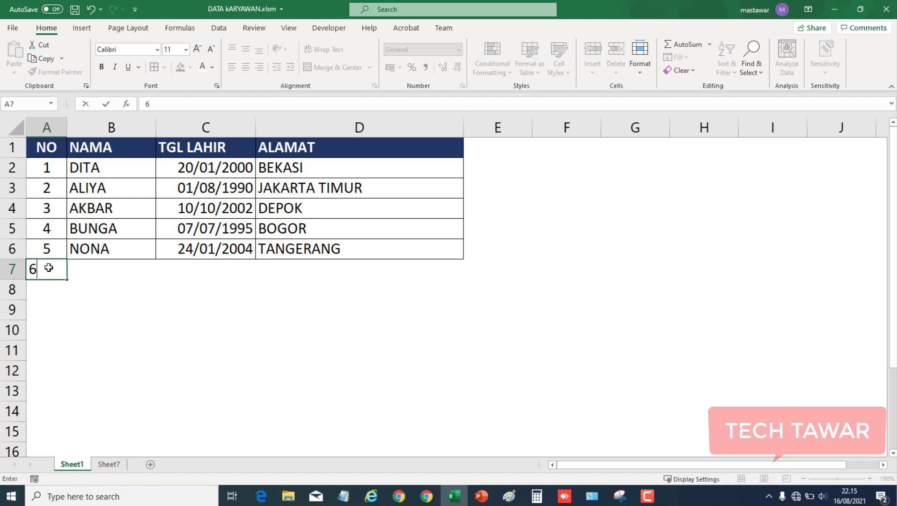
{"action": "key", "text": "Tab"}
{"action": "type", "text": "DIA"}
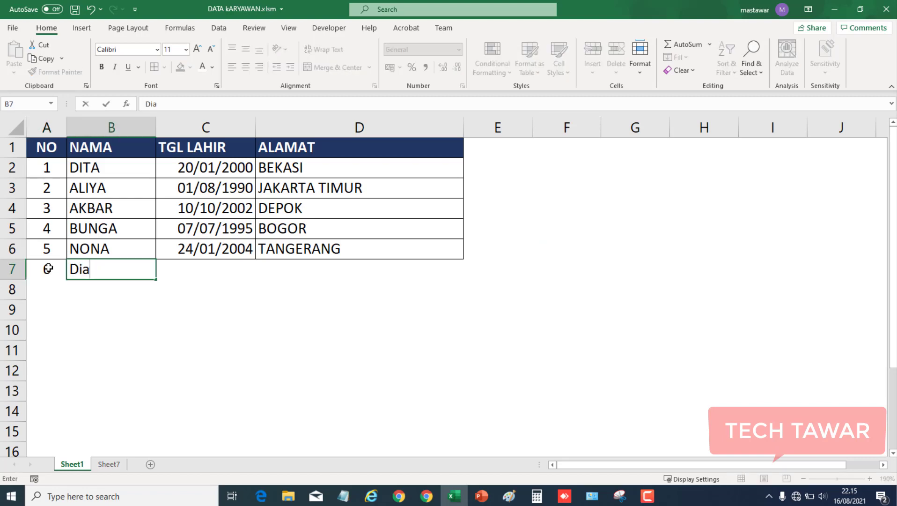
{"action": "key", "text": "BackSpace"}
{"action": "key", "text": "BackSpace"}
{"action": "type", "text": "IA"}
{"action": "key", "text": "Tab"}
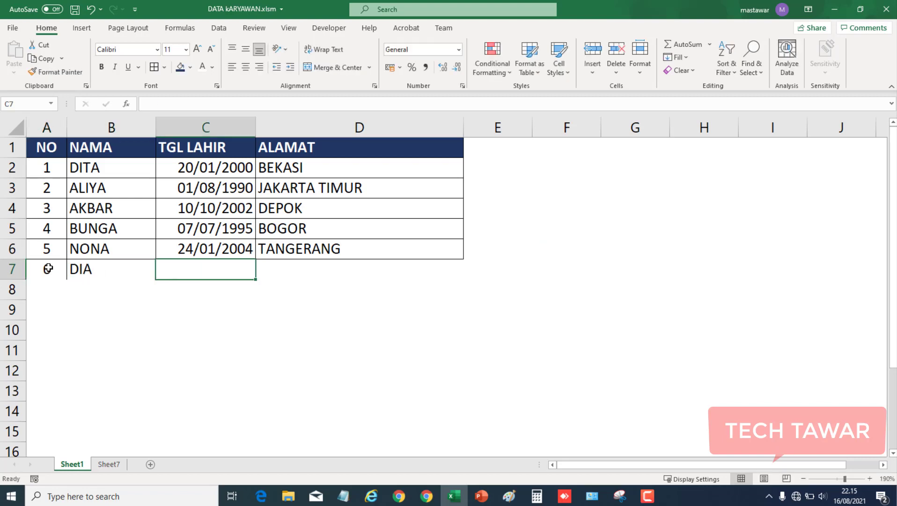
Enter birth date 02/10/2006 in C7 and address BEKASI in D7
{"action": "type", "text": "02/"}
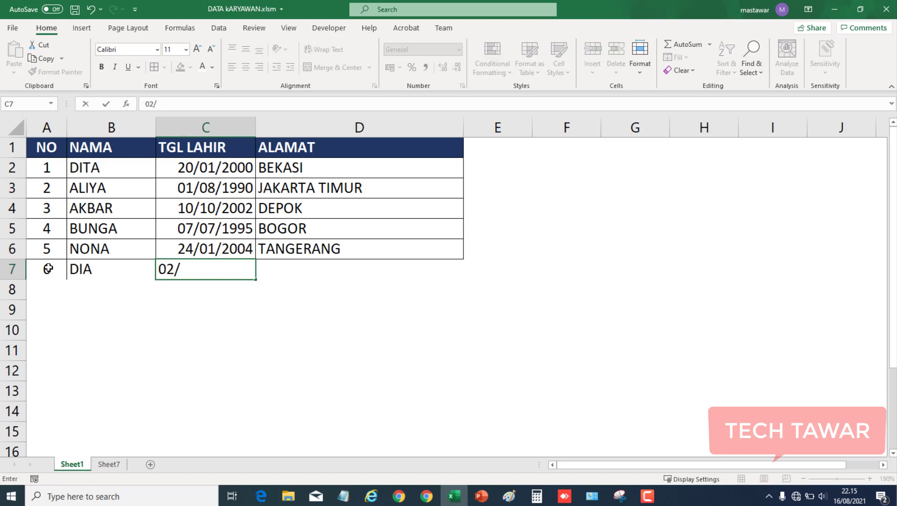
{"action": "type", "text": "2"}
{"action": "key", "text": "BackSpace"}
{"action": "type", "text": "10/2"}
{"action": "type", "text": "006"}
{"action": "key", "text": "Return"}
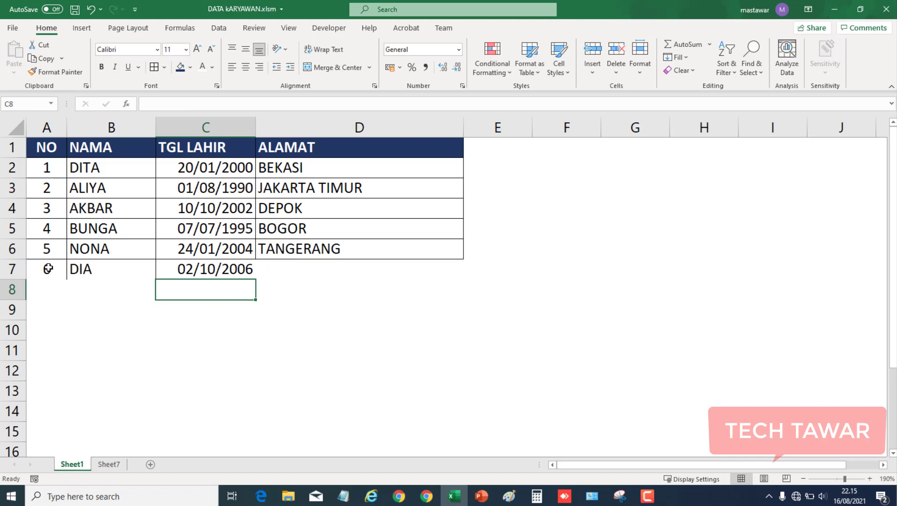
{"action": "key", "text": "Up"}
{"action": "key", "text": "Right"}
{"action": "type", "text": "B"}
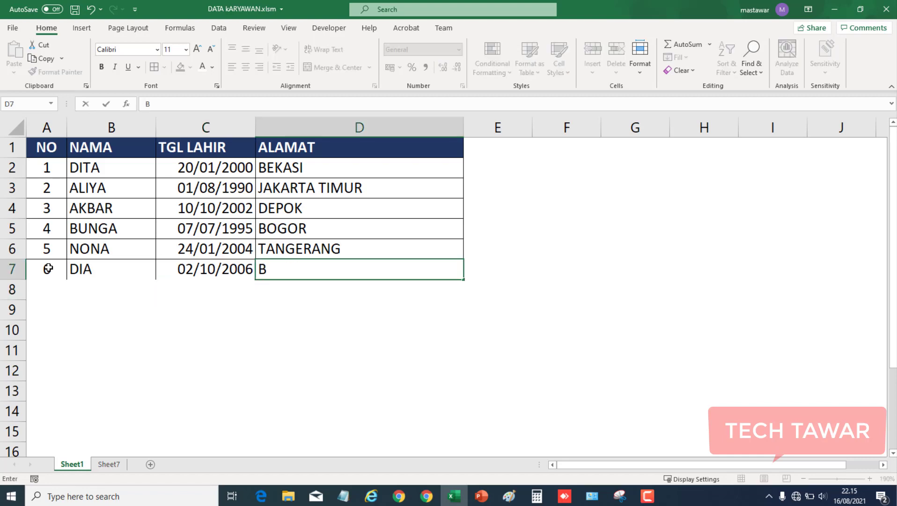
{"action": "type", "text": "EKASI"}
{"action": "key", "text": "Return"}
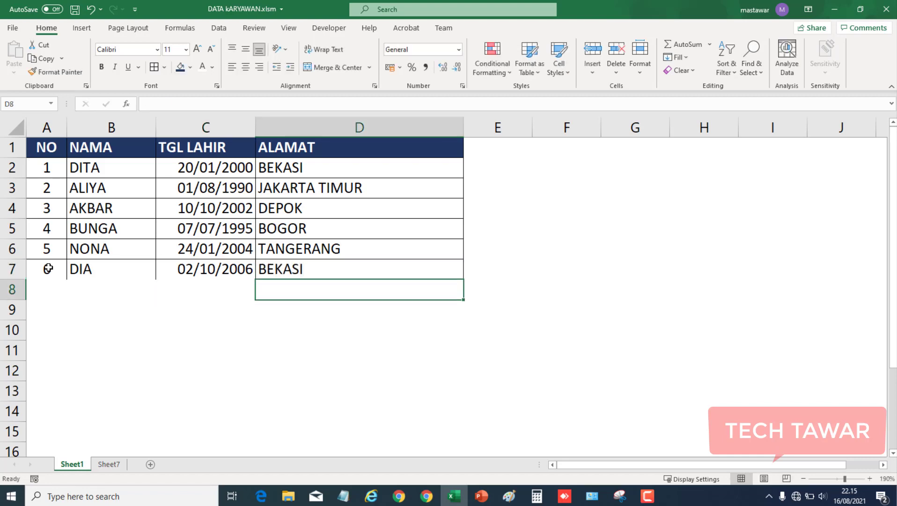
{"action": "left_click", "coordinate": [207, 327]}
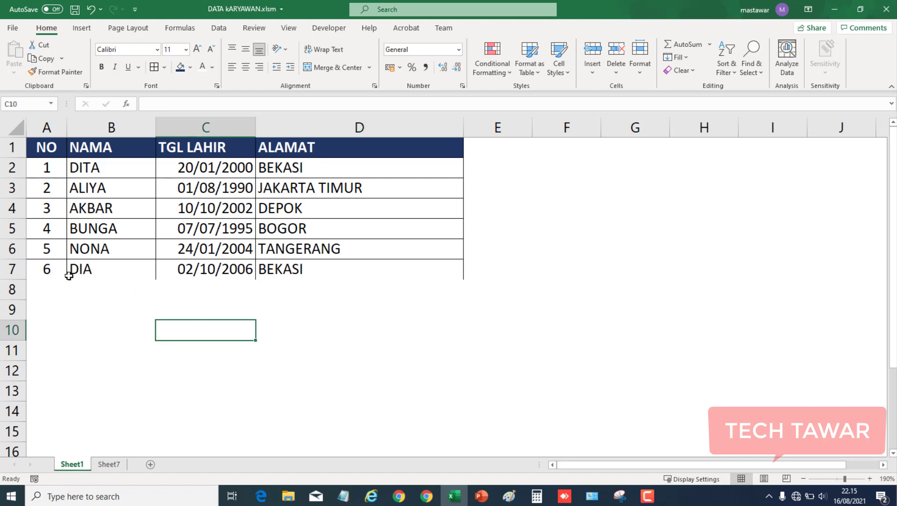
{"action": "left_click_drag", "start_coordinate": [48, 271], "coordinate": [380, 272]}
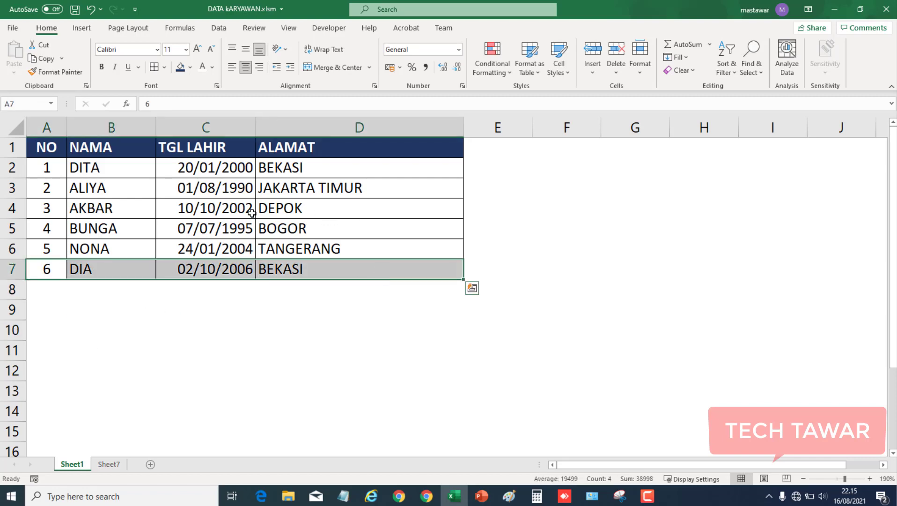
{"action": "left_click", "coordinate": [247, 327]}
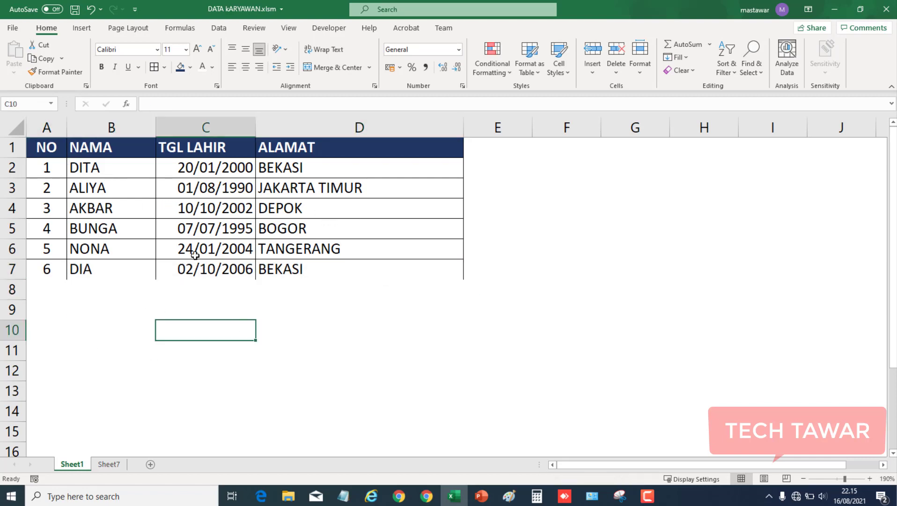
Add the Borders command to the Quick Access Toolbar and check its choices without applying any
{"action": "right_click", "coordinate": [166, 69]}
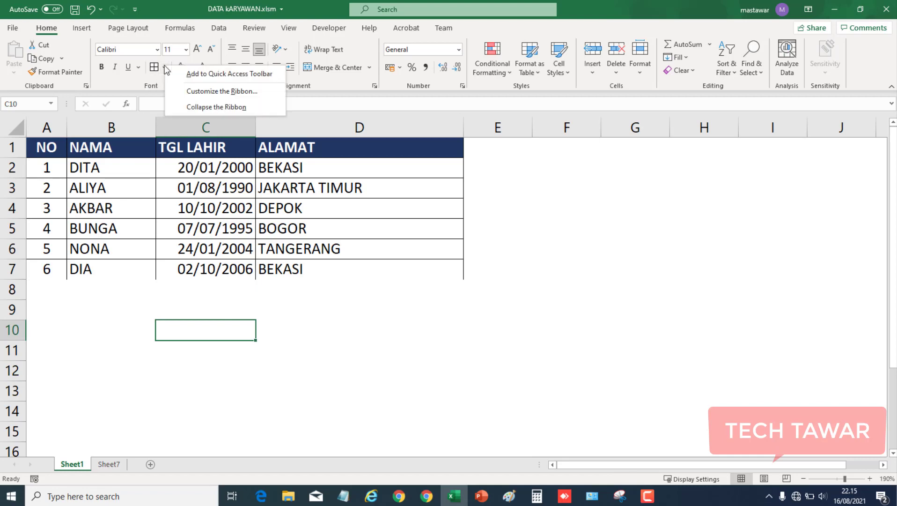
{"action": "left_click", "coordinate": [251, 75]}
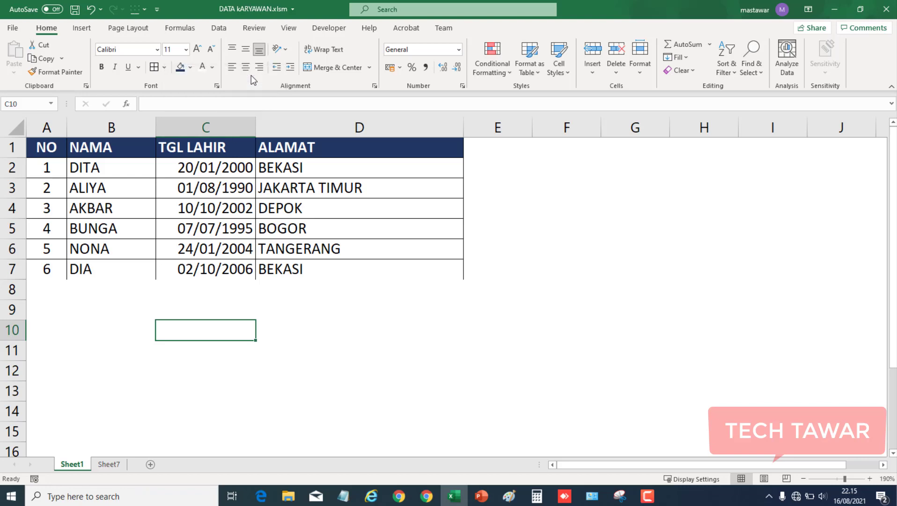
{"action": "left_click", "coordinate": [145, 9]}
{"action": "left_click", "coordinate": [415, 330]}
{"action": "left_click", "coordinate": [395, 309]}
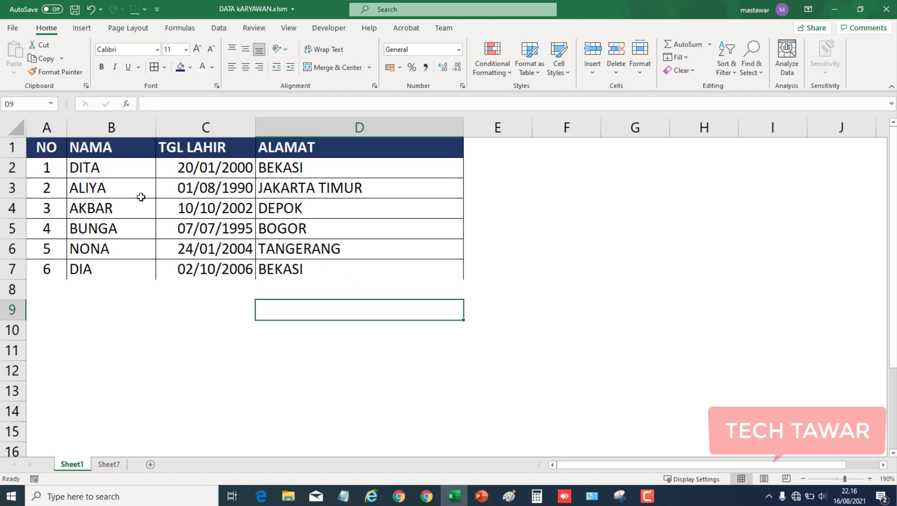
{"action": "left_click_drag", "start_coordinate": [45, 150], "coordinate": [329, 266]}
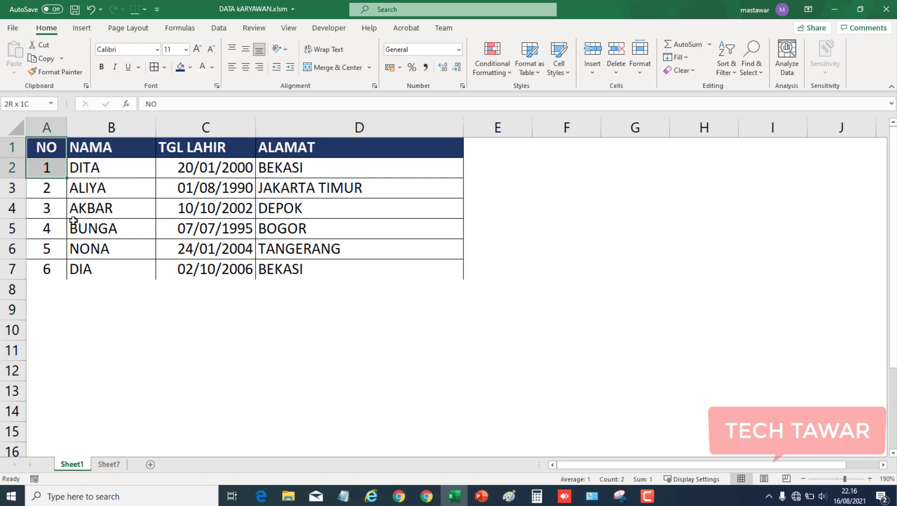
{"action": "left_click", "coordinate": [330, 334]}
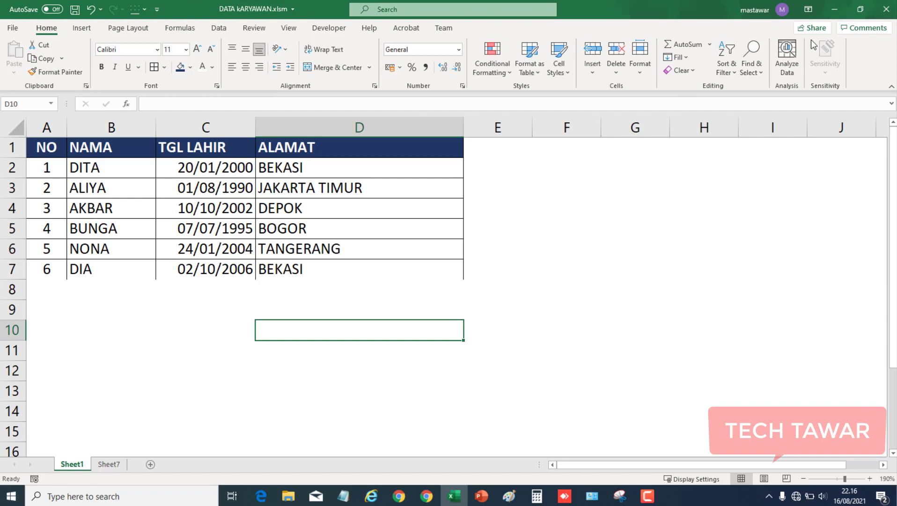
Collapse the ribbon and check the new row 7 name, birth date 02/10/2006 and BEKASI
{"action": "left_click", "coordinate": [892, 87]}
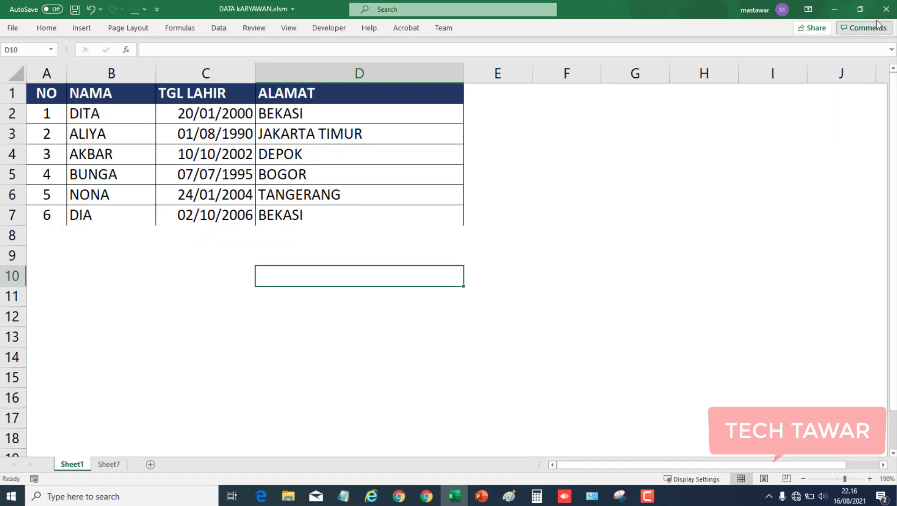
{"action": "left_click", "coordinate": [721, 208]}
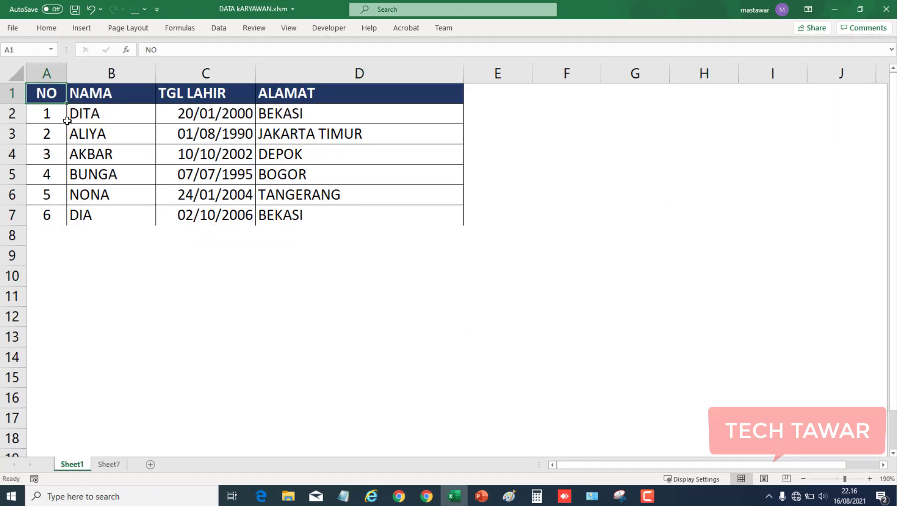
{"action": "left_click_drag", "start_coordinate": [51, 95], "coordinate": [327, 215]}
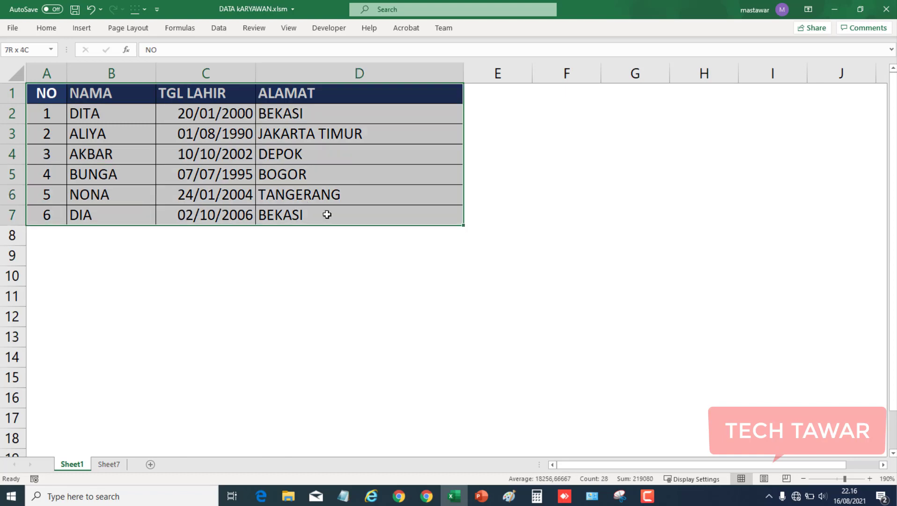
{"action": "left_click", "coordinate": [608, 274]}
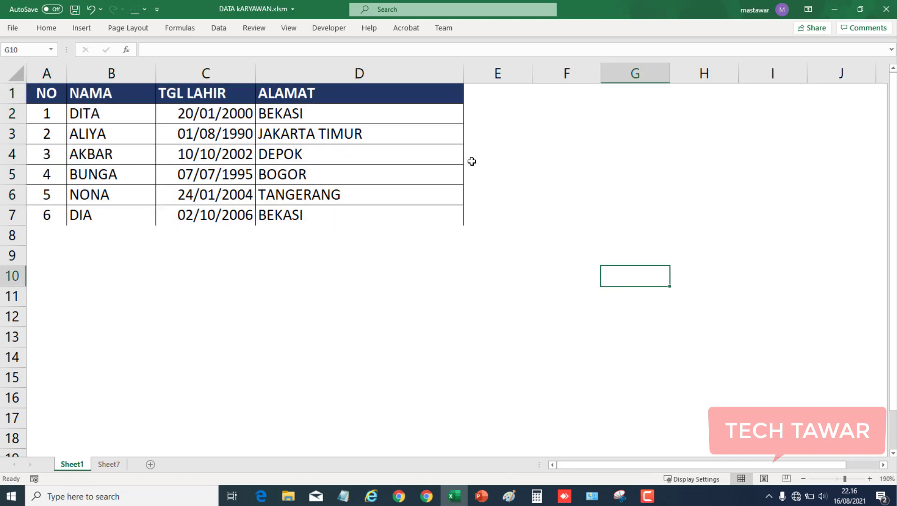
{"action": "left_click", "coordinate": [89, 215]}
{"action": "left_click", "coordinate": [273, 215]}
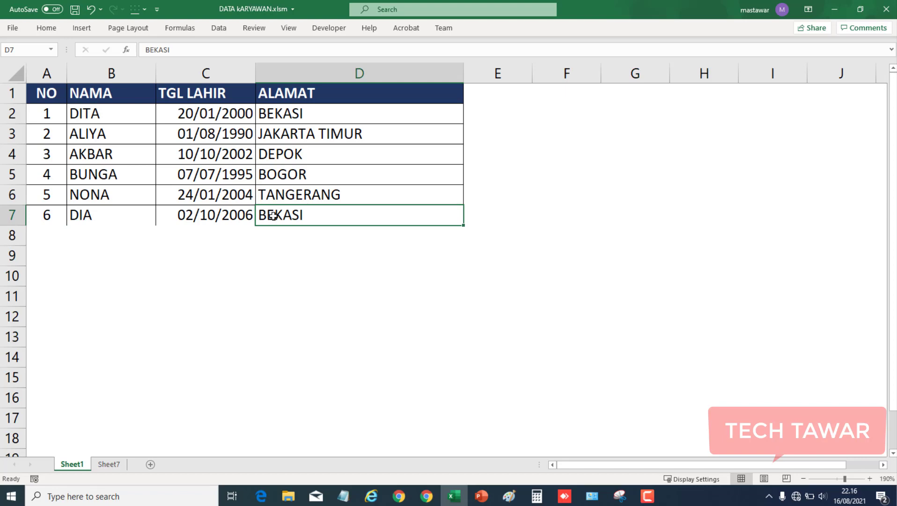
{"action": "left_click", "coordinate": [219, 218]}
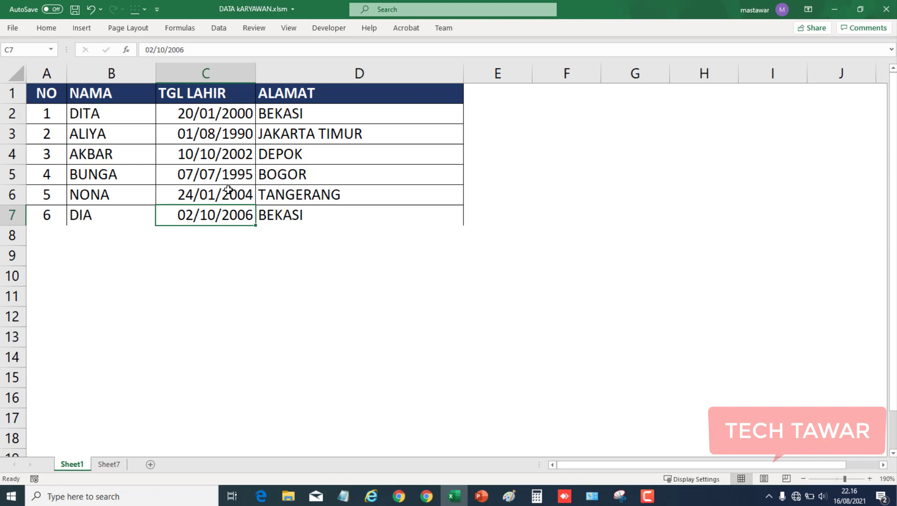
Apply All Borders to every cell of the employee table A1:D7
{"action": "left_click", "coordinate": [40, 28]}
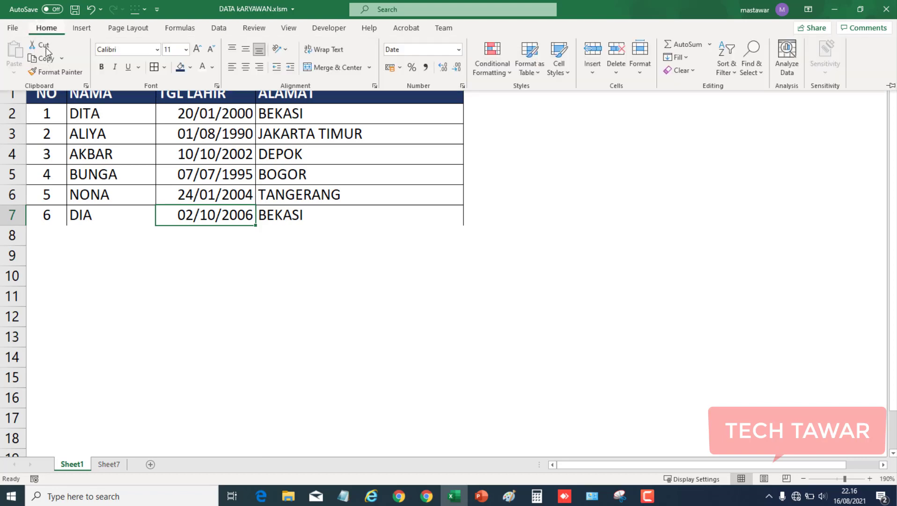
{"action": "left_click", "coordinate": [547, 234]}
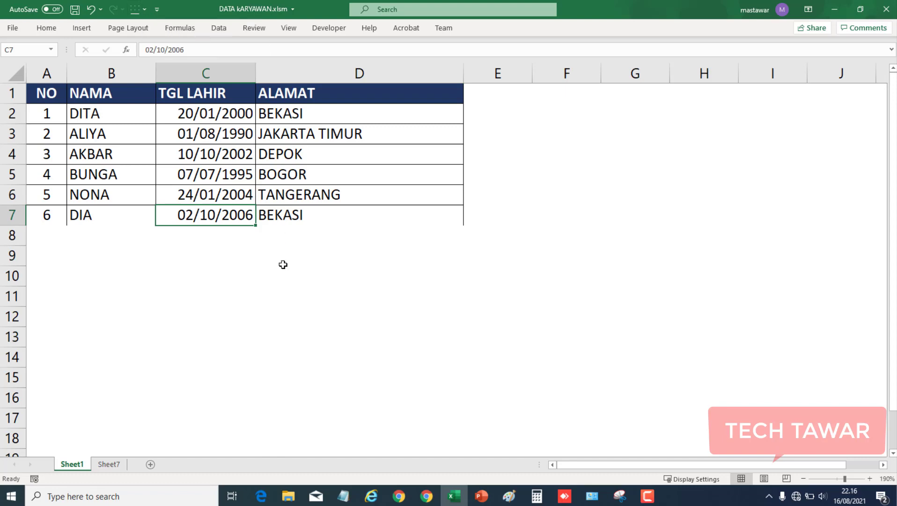
{"action": "left_click_drag", "start_coordinate": [44, 93], "coordinate": [348, 221]}
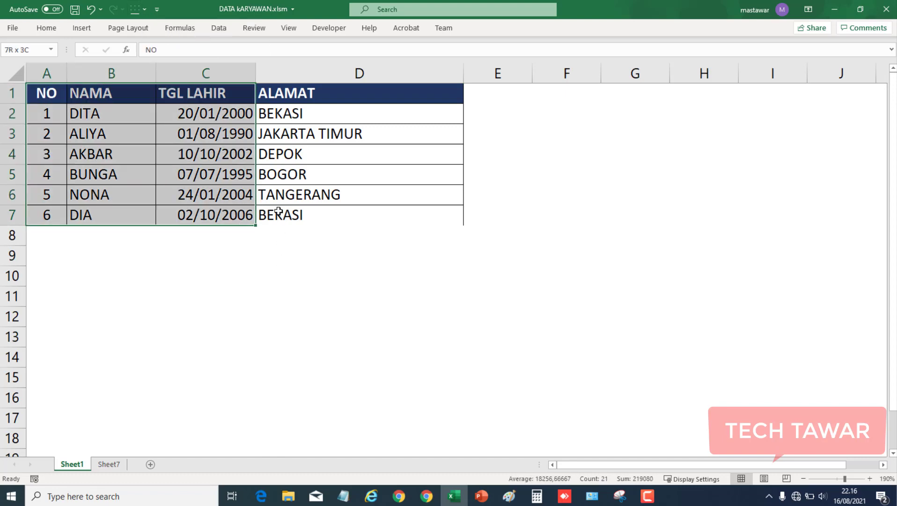
{"action": "left_click", "coordinate": [311, 253]}
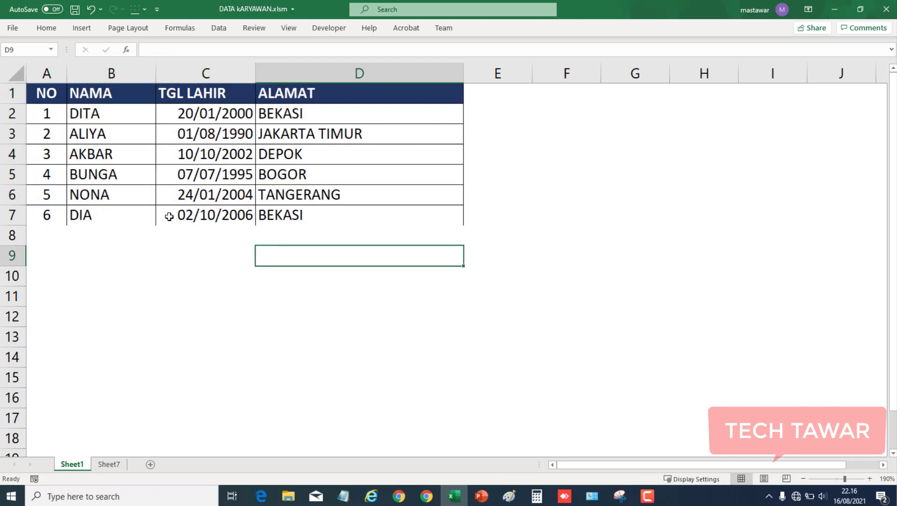
{"action": "left_click_drag", "start_coordinate": [47, 96], "coordinate": [337, 213]}
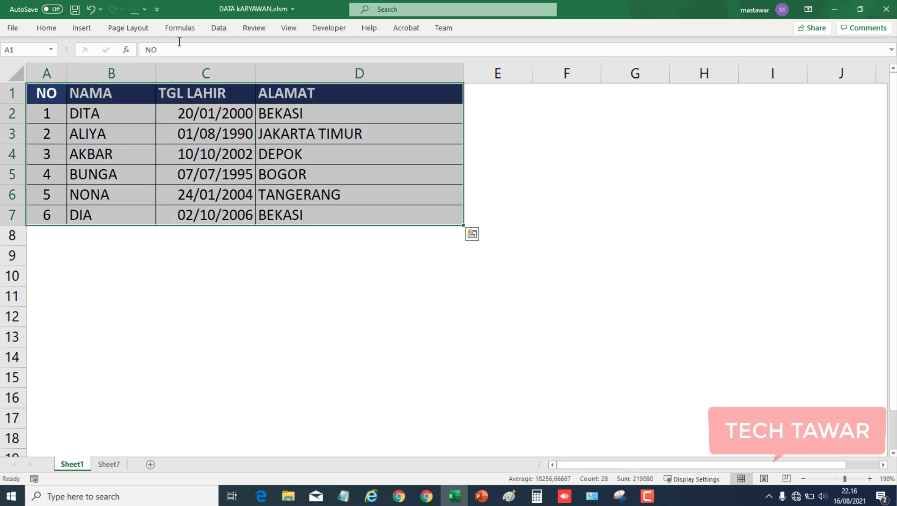
{"action": "left_click", "coordinate": [146, 10]}
{"action": "left_click", "coordinate": [162, 123]}
{"action": "left_click", "coordinate": [474, 315]}
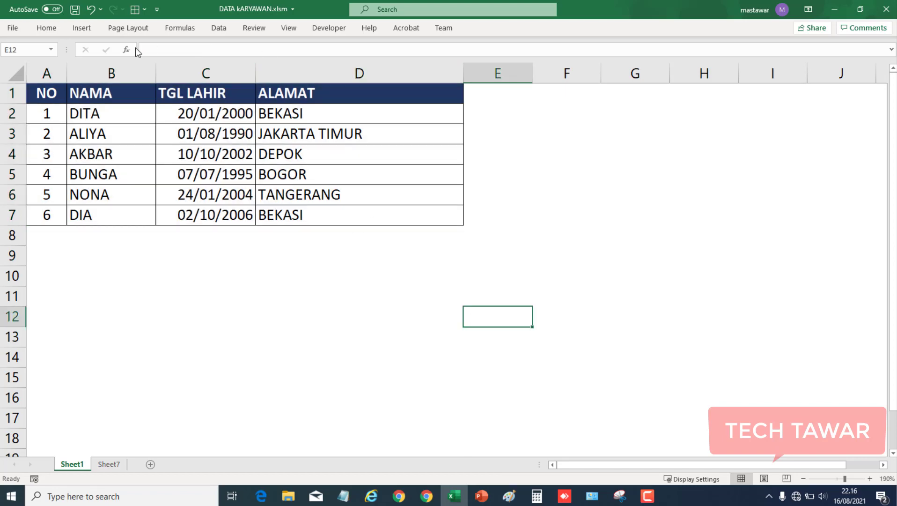
{"action": "left_click", "coordinate": [50, 28]}
Pin Fill Color and Font Color to the Quick Access Toolbar
{"action": "left_click", "coordinate": [164, 67]}
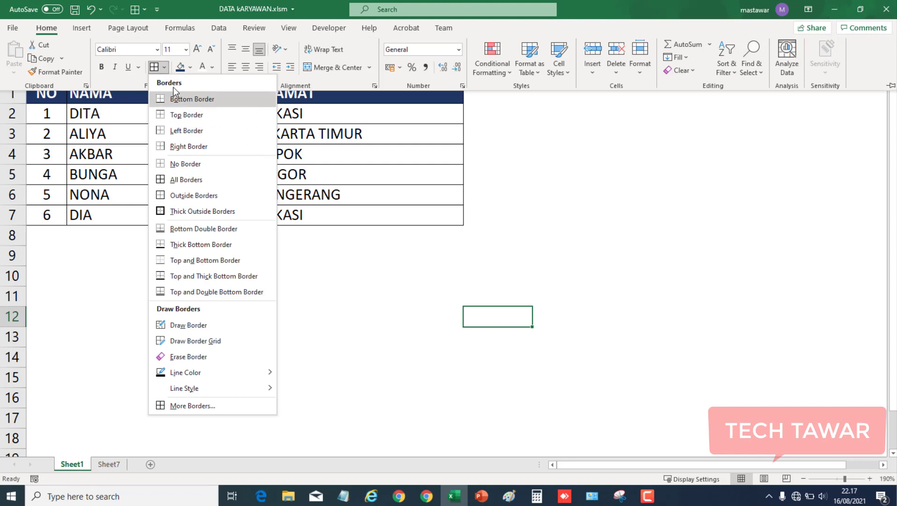
{"action": "right_click", "coordinate": [188, 67]}
{"action": "left_click", "coordinate": [204, 72]}
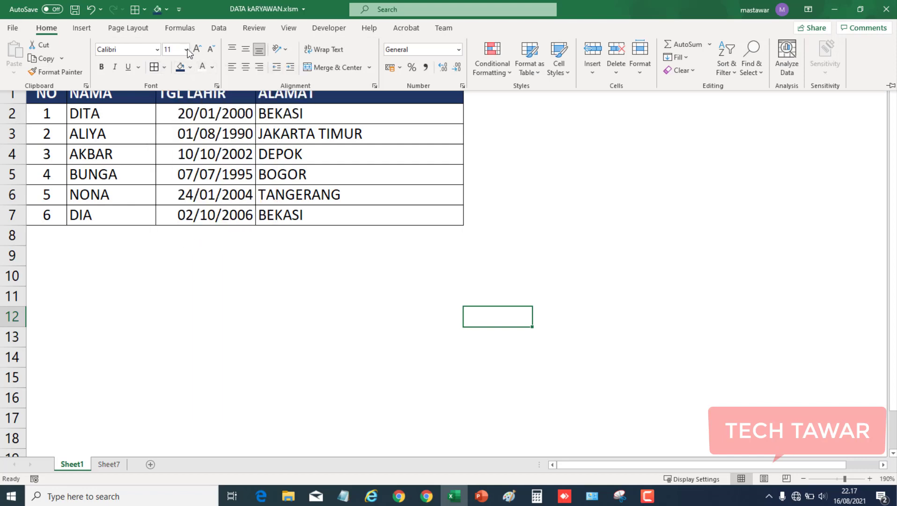
{"action": "right_click", "coordinate": [211, 69]}
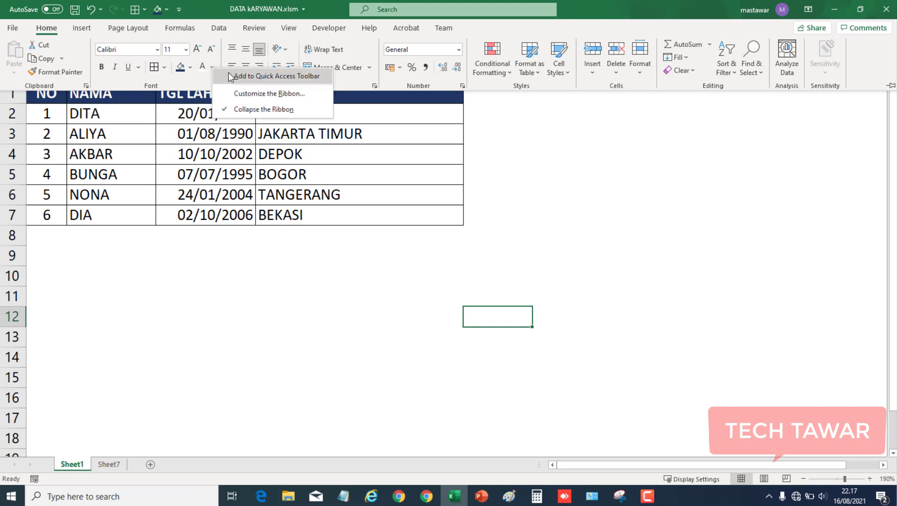
{"action": "left_click", "coordinate": [230, 75]}
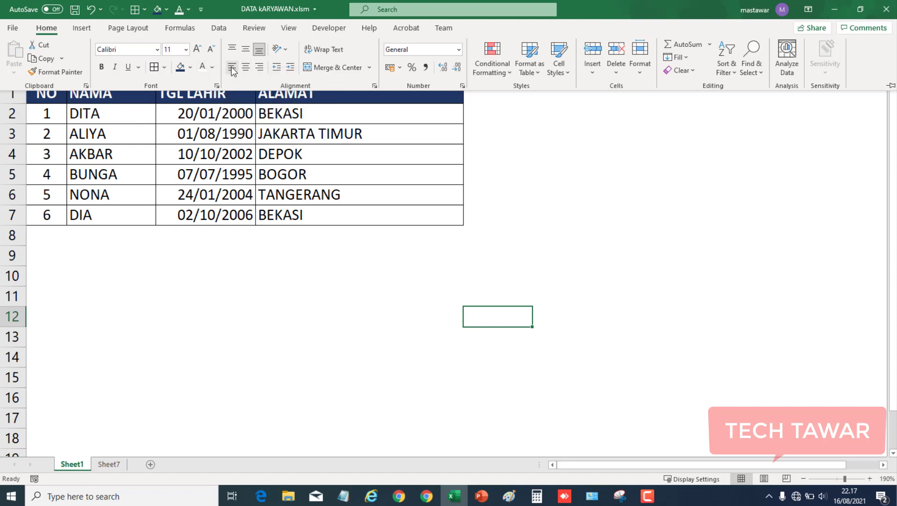
Pin Align Left and Align Right to the Quick Access Toolbar and collapse the ribbon
{"action": "right_click", "coordinate": [231, 69]}
{"action": "left_click", "coordinate": [239, 76]}
{"action": "right_click", "coordinate": [258, 69]}
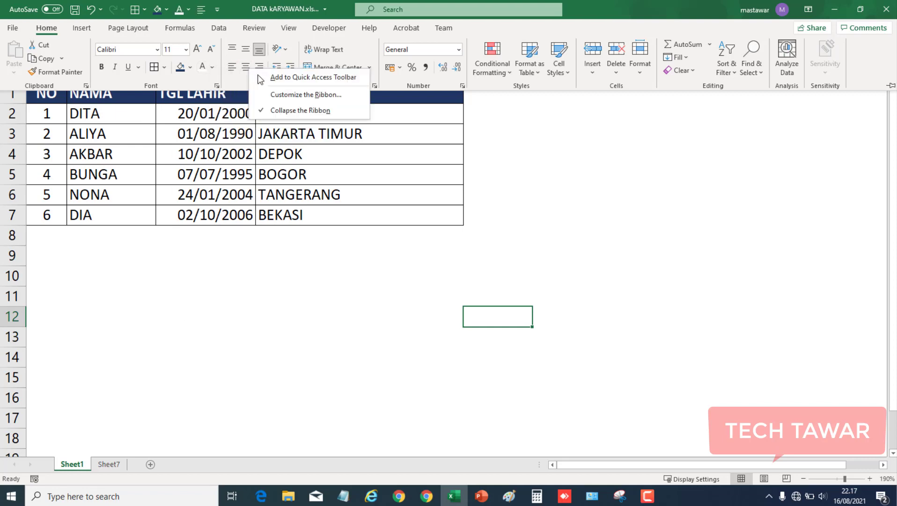
{"action": "left_click", "coordinate": [260, 77]}
{"action": "right_click", "coordinate": [275, 67]}
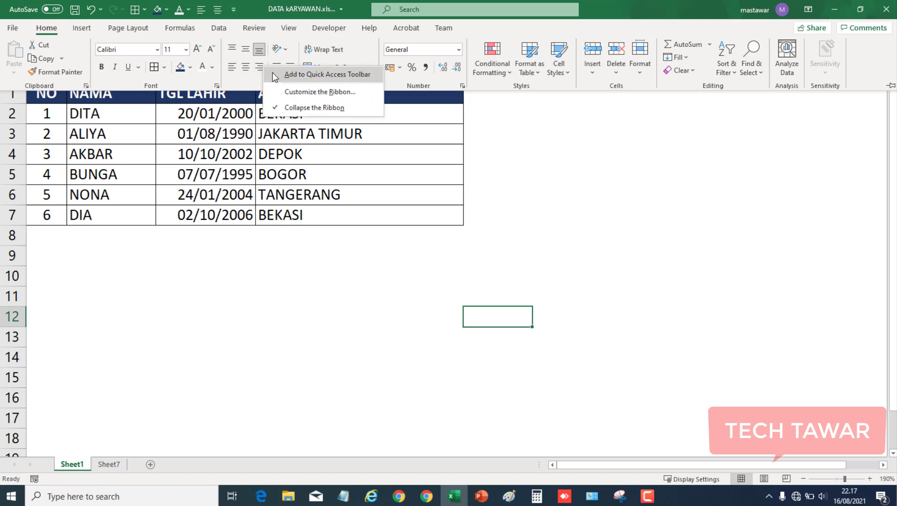
{"action": "left_click", "coordinate": [309, 75]}
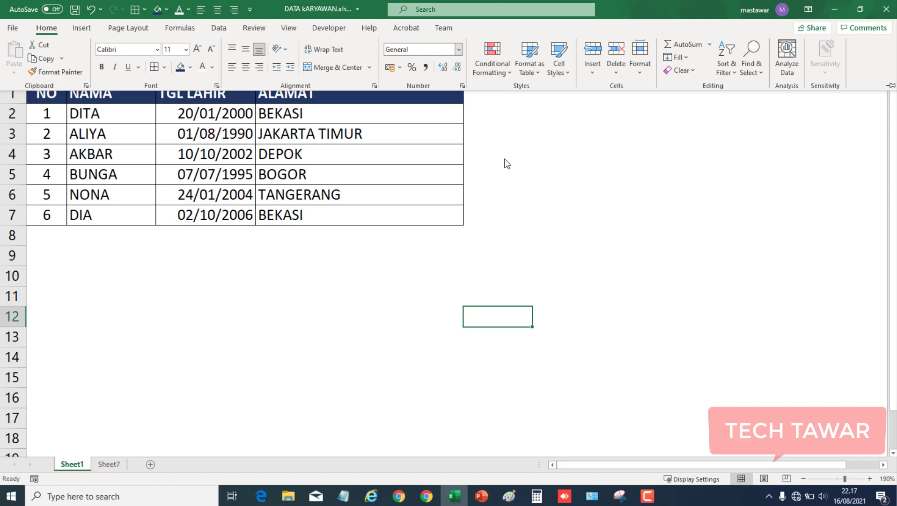
{"action": "left_click", "coordinate": [538, 197]}
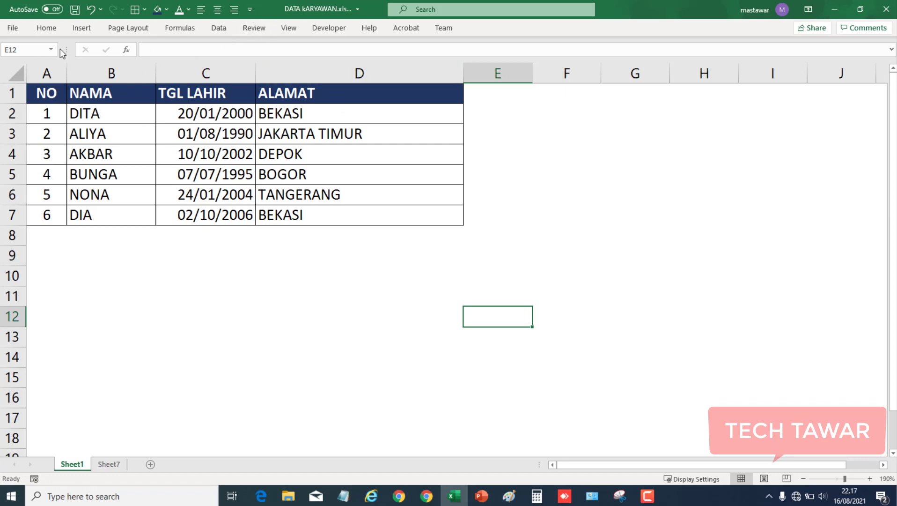
Set the Quick Access Toolbar to Show Below the Ribbon, then select cell D9
{"action": "left_click", "coordinate": [250, 10]}
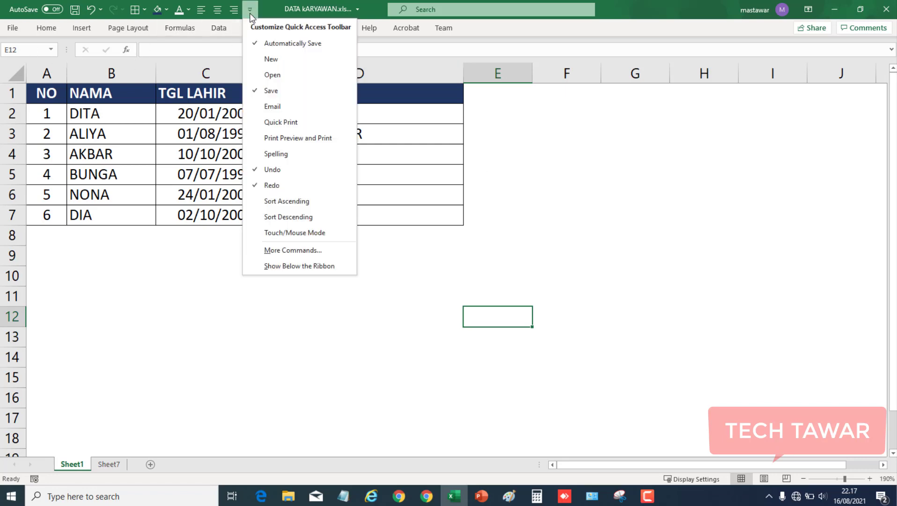
{"action": "left_click", "coordinate": [310, 268]}
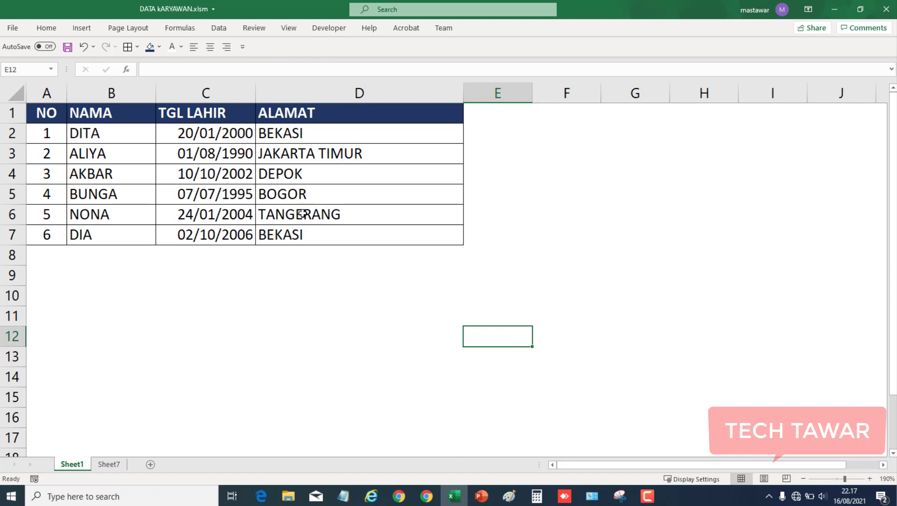
{"action": "left_click", "coordinate": [299, 275]}
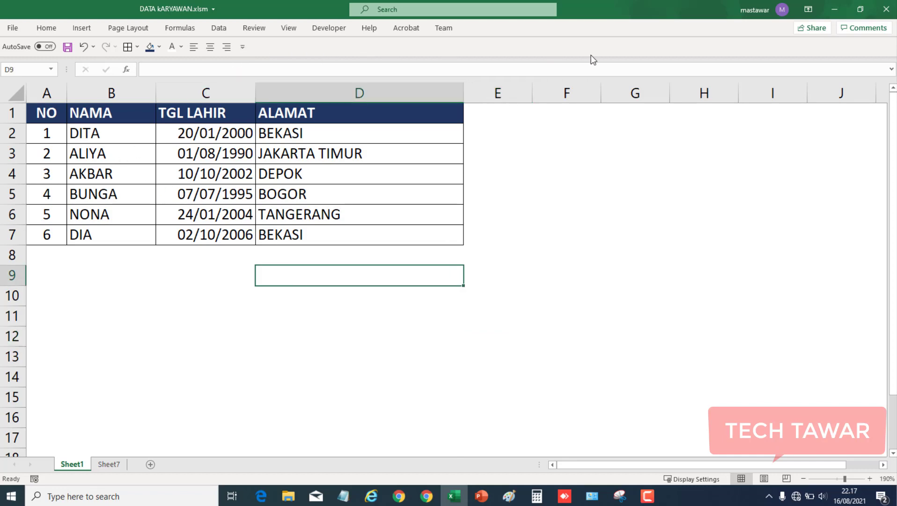
Add Bold and Italic from the Home tab to the Quick Access Toolbar
{"action": "left_click", "coordinate": [243, 51]}
{"action": "left_click", "coordinate": [555, 274]}
{"action": "left_click", "coordinate": [55, 31]}
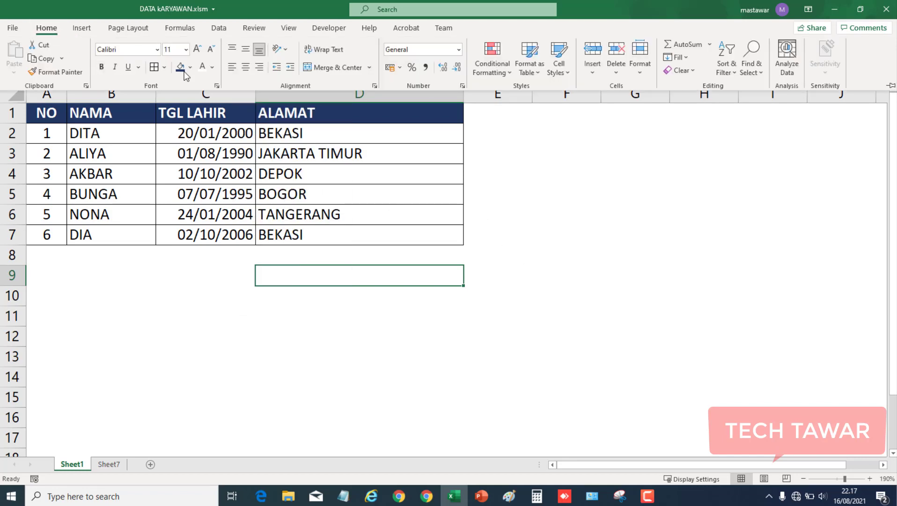
{"action": "right_click", "coordinate": [104, 72]}
{"action": "key", "text": "Escape"}
{"action": "right_click", "coordinate": [114, 75]}
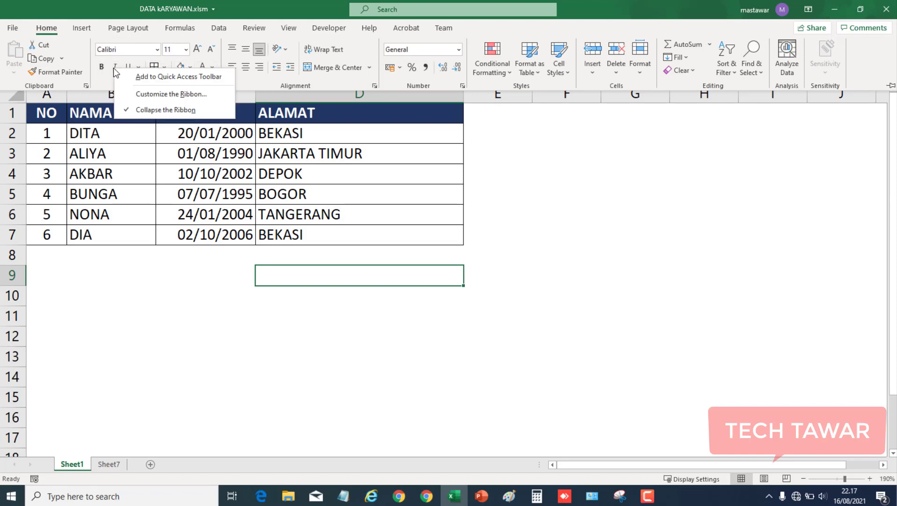
{"action": "key", "text": "Escape"}
{"action": "left_click", "coordinate": [517, 213]}
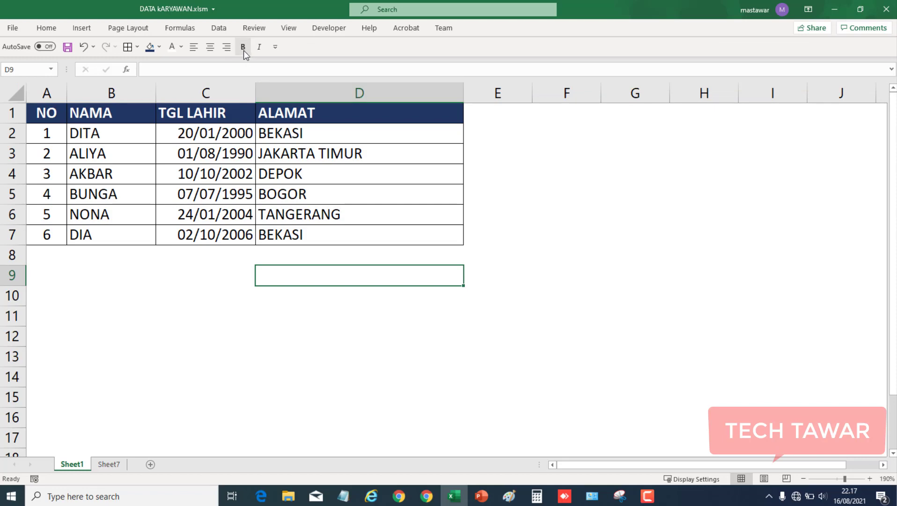
Bold the data rows A2:D7 with the toolbar Bold button, then undo it
{"action": "left_click", "coordinate": [553, 204]}
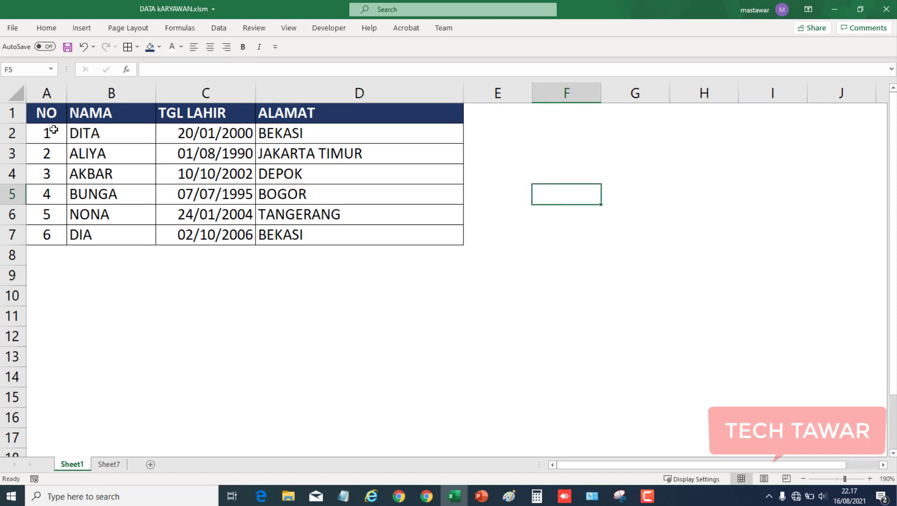
{"action": "left_click_drag", "start_coordinate": [54, 130], "coordinate": [234, 176]}
{"action": "left_click_drag", "start_coordinate": [320, 195], "coordinate": [395, 233]}
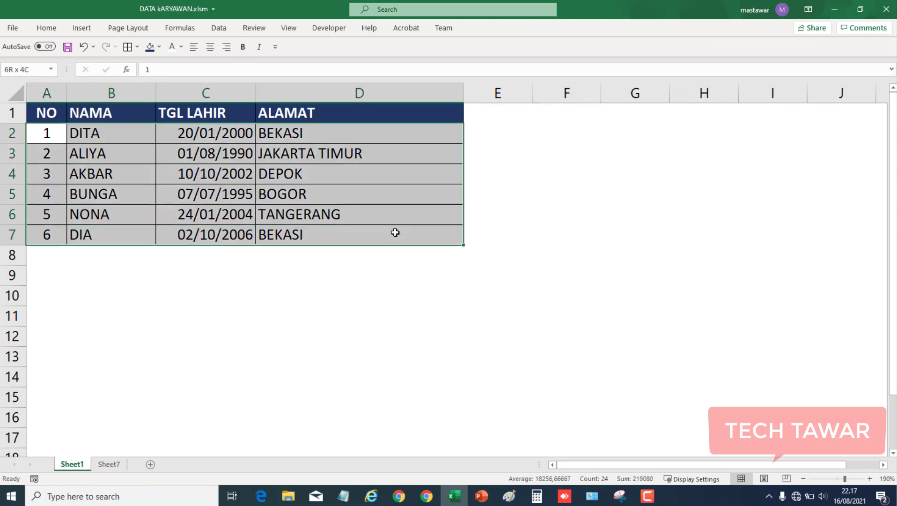
{"action": "left_click", "coordinate": [243, 47]}
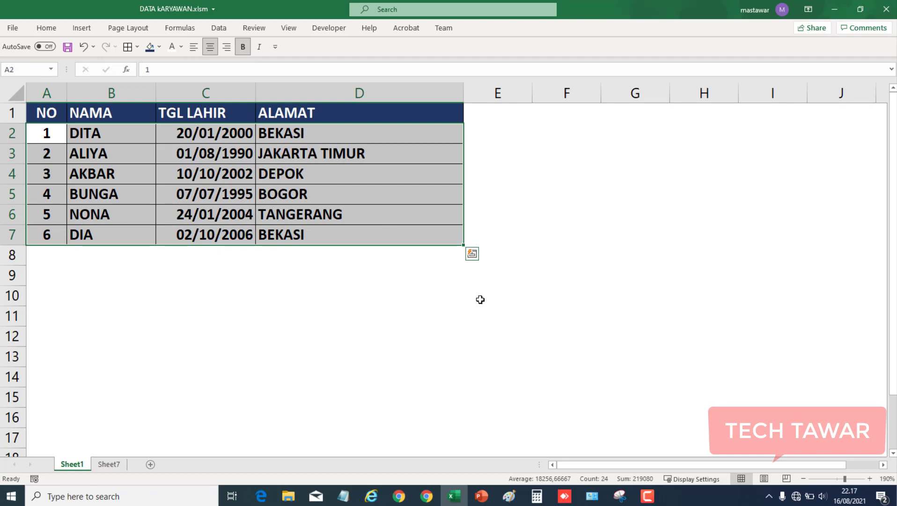
{"action": "key", "text": "ctrl+z"}
{"action": "left_click", "coordinate": [458, 314]}
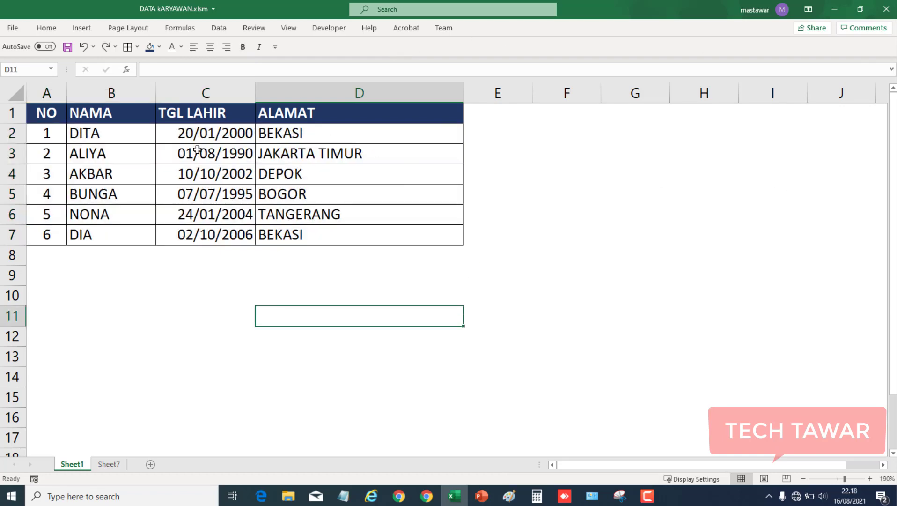
{"action": "scroll", "coordinate": [169, 161], "scroll_direction": "down", "scroll_amount": 2}
{"action": "scroll", "coordinate": [169, 161], "scroll_direction": "up", "scroll_amount": 2}
Add the Shapes gallery from the Insert tab to the Quick Access Toolbar
{"action": "left_click", "coordinate": [46, 29]}
{"action": "left_click", "coordinate": [80, 28]}
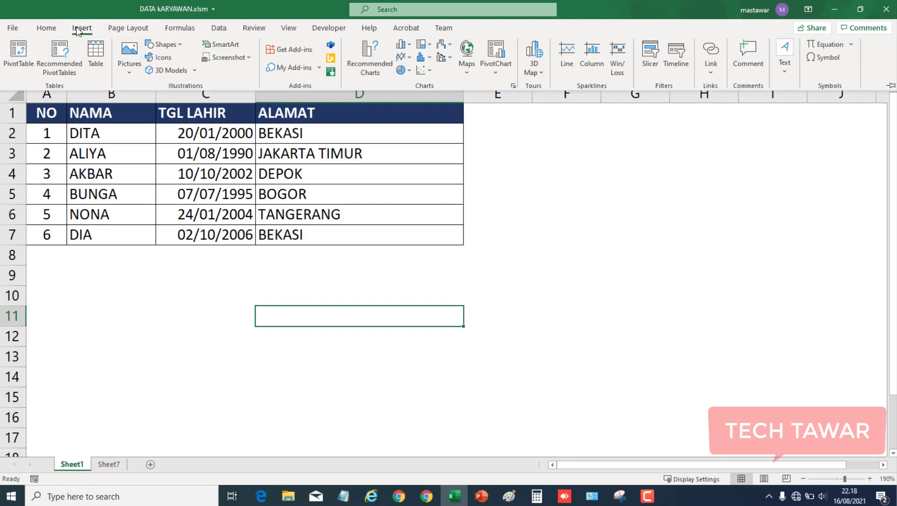
{"action": "right_click", "coordinate": [182, 43]}
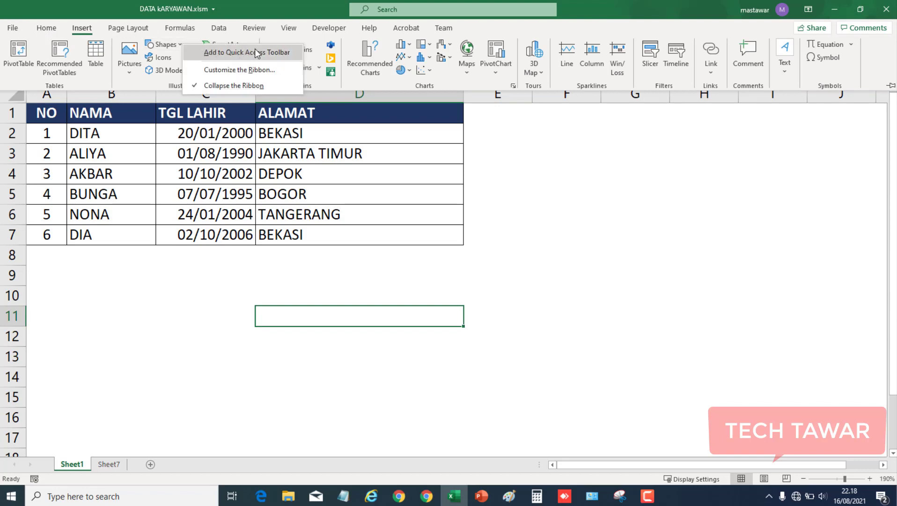
{"action": "left_click", "coordinate": [270, 53]}
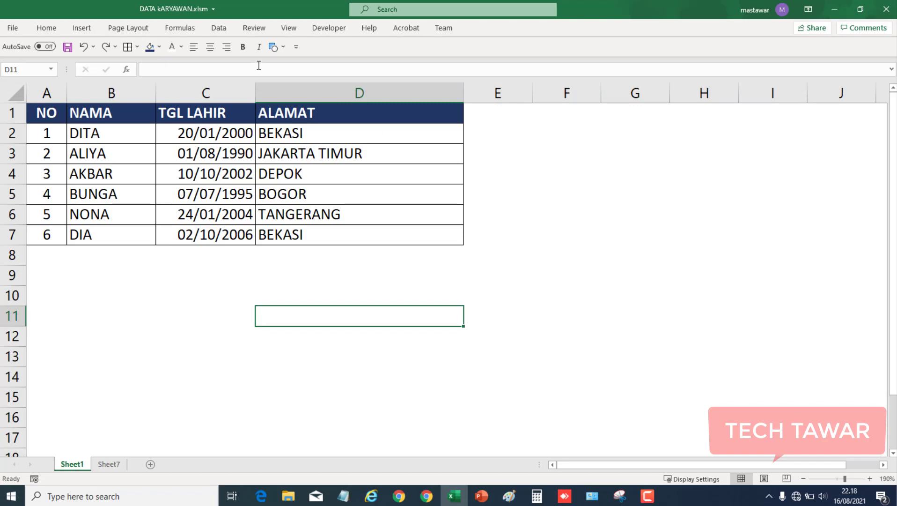
Draw a test rectangle over B10:D15 using the toolbar Shapes button, then delete it
{"action": "left_click", "coordinate": [282, 47]}
{"action": "left_click", "coordinate": [307, 79]}
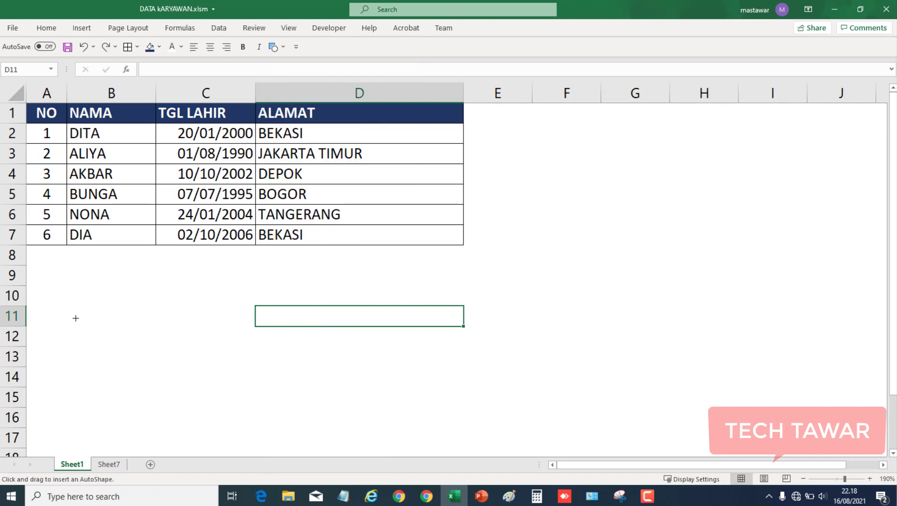
{"action": "left_click_drag", "start_coordinate": [56, 290], "coordinate": [517, 403]}
{"action": "left_click", "coordinate": [566, 357]}
{"action": "left_click_drag", "start_coordinate": [465, 356], "coordinate": [454, 364]}
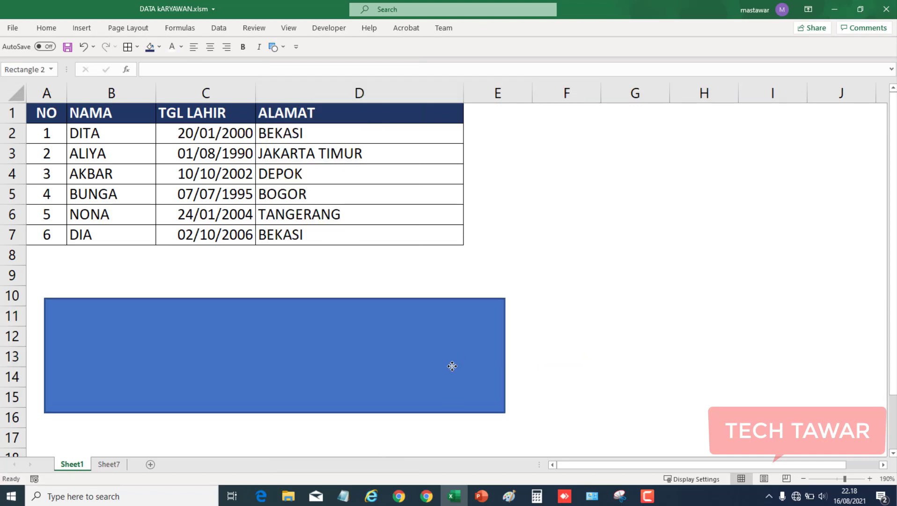
{"action": "key", "text": "Delete"}
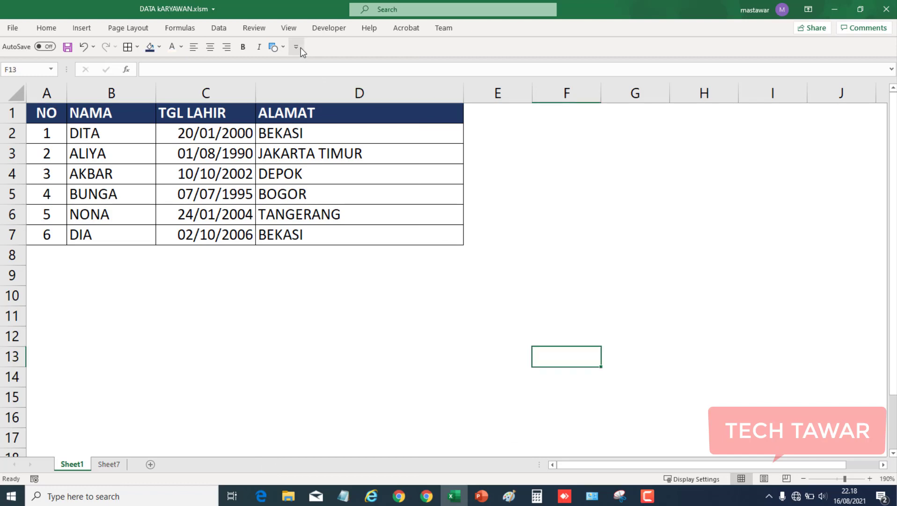
Browse the Insert, Page Layout, Formulas and Home tabs, collapse the ribbon, and show the toolbar customization list
{"action": "left_click", "coordinate": [83, 28]}
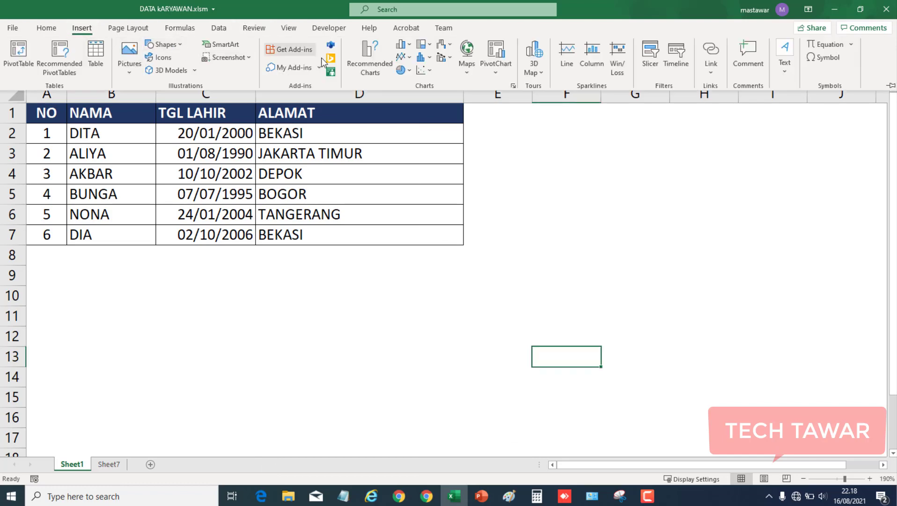
{"action": "left_click", "coordinate": [114, 29]}
{"action": "left_click", "coordinate": [180, 28]}
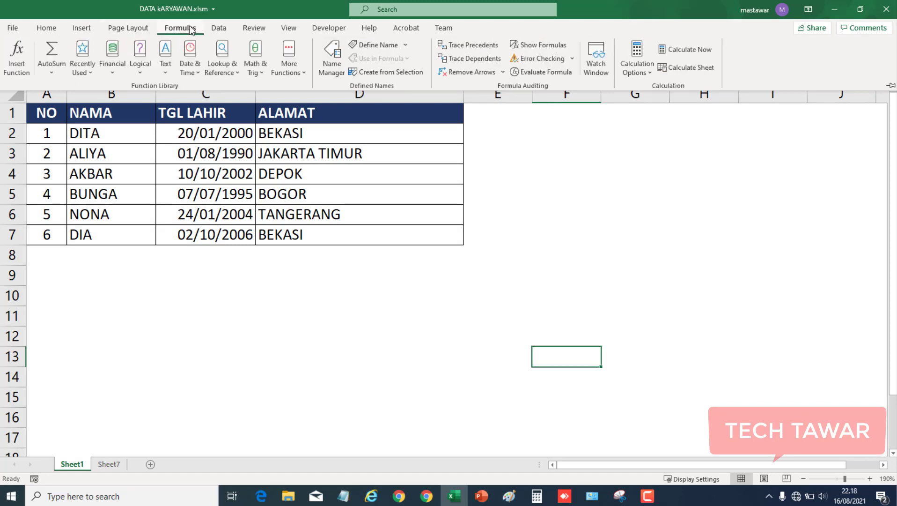
{"action": "left_click", "coordinate": [54, 27]}
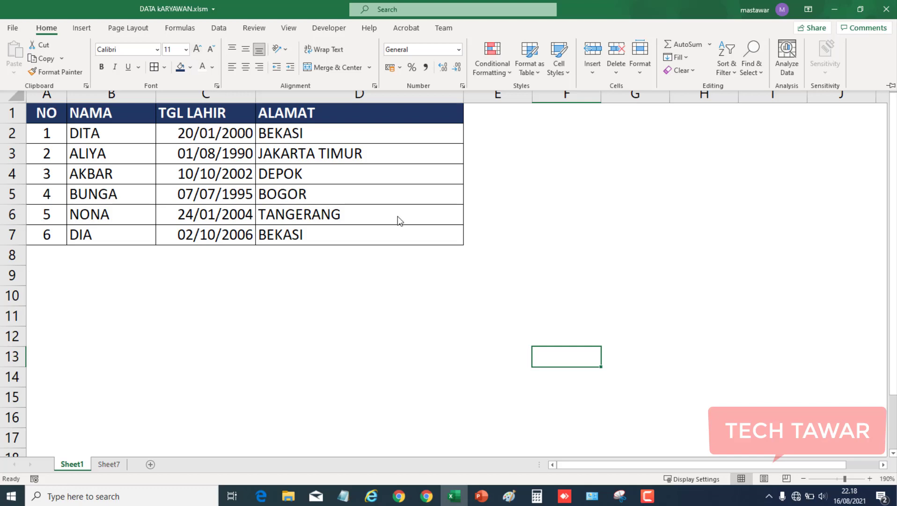
{"action": "key", "text": "ctrl+F1"}
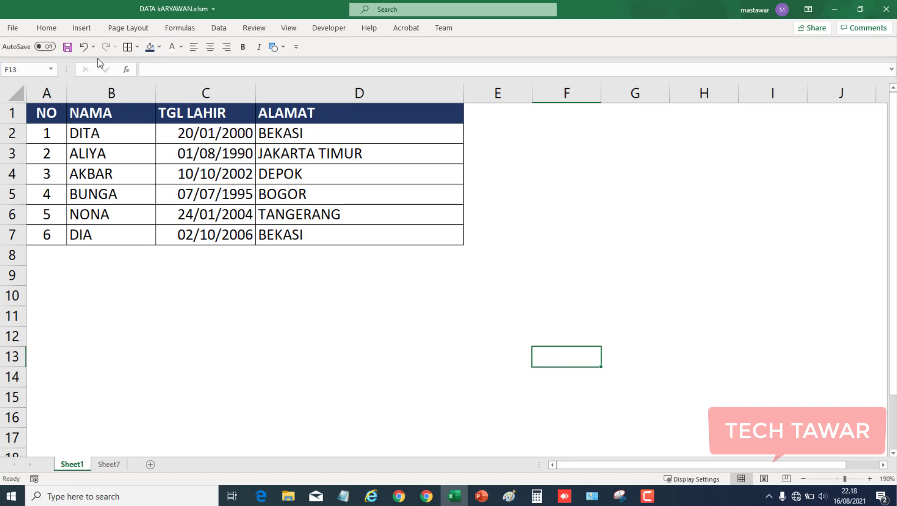
{"action": "left_click", "coordinate": [297, 46]}
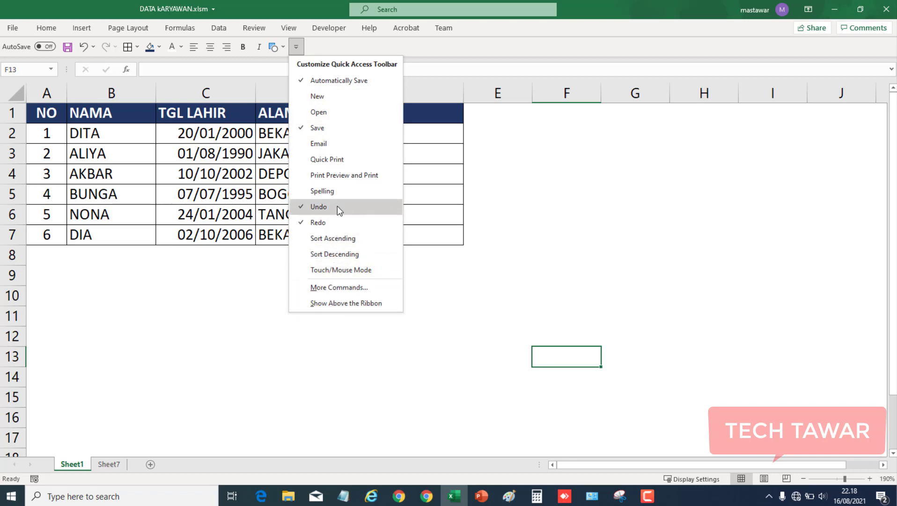
In More Commands, pick Commands Not in the Ribbon and add Form… to the toolbar
{"action": "left_click", "coordinate": [356, 286]}
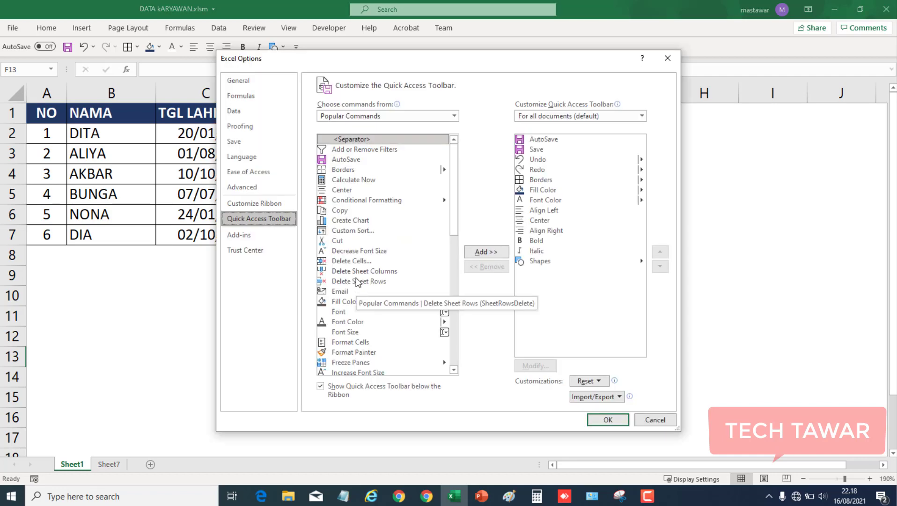
{"action": "left_click", "coordinate": [453, 116]}
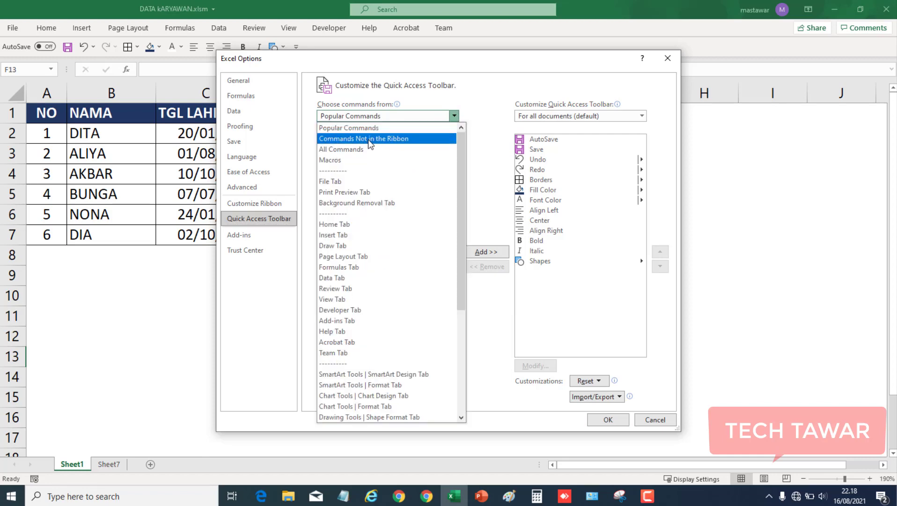
{"action": "left_click", "coordinate": [354, 139]}
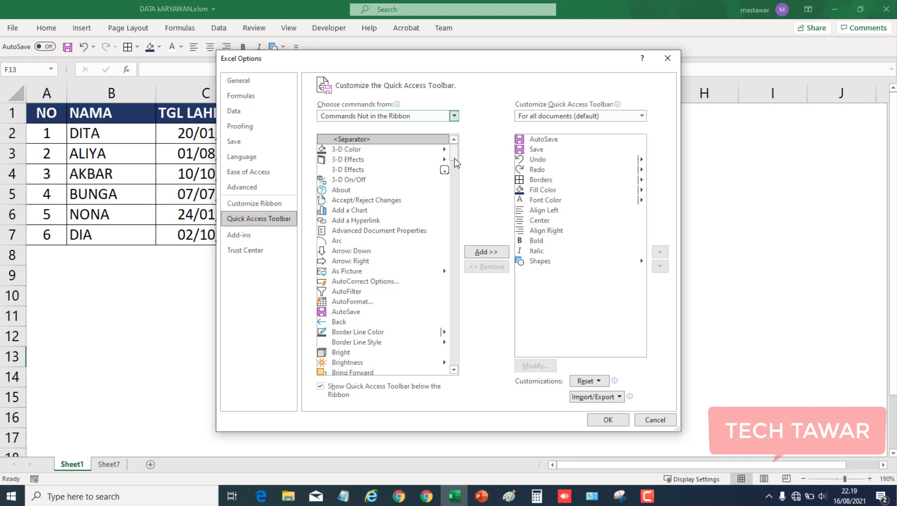
{"action": "left_click_drag", "start_coordinate": [454, 162], "coordinate": [450, 216]}
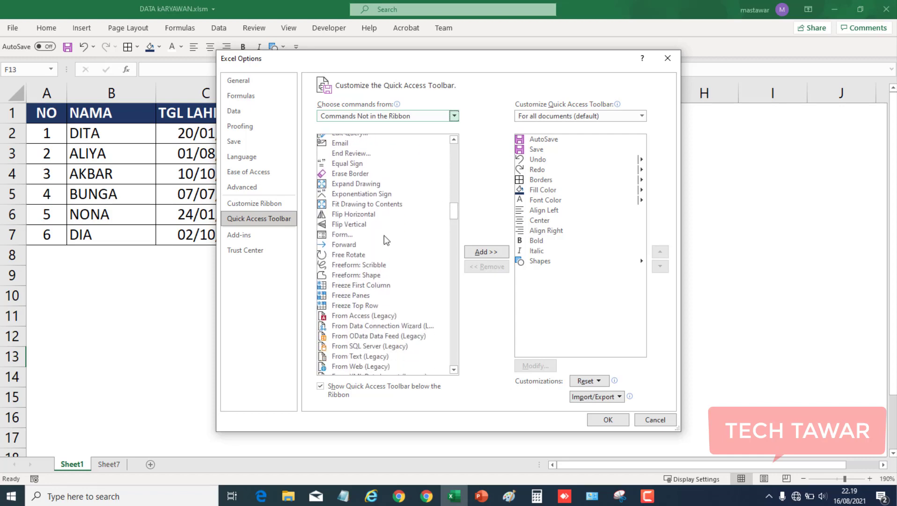
{"action": "left_click", "coordinate": [348, 234]}
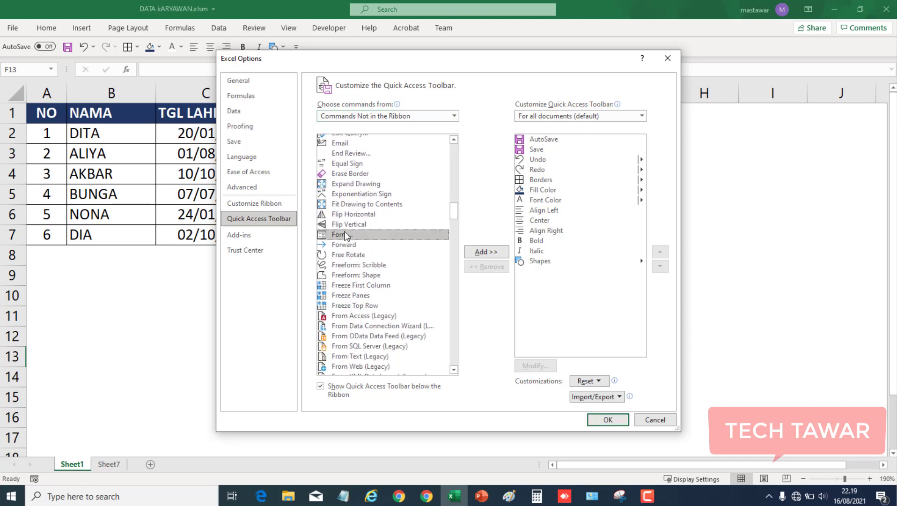
{"action": "left_click", "coordinate": [479, 253]}
Confirm the options, then open the employee table A1:D7 in the data form beside it
{"action": "left_click", "coordinate": [601, 420]}
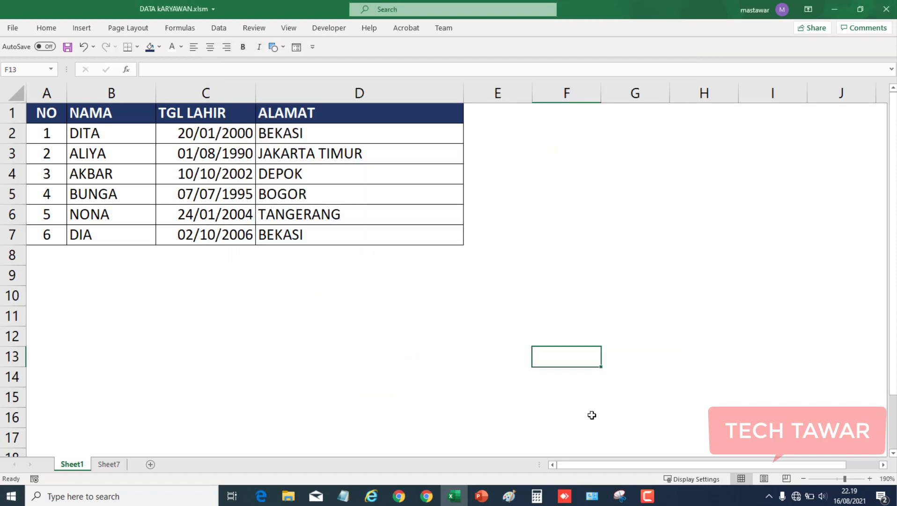
{"action": "left_click", "coordinate": [587, 241]}
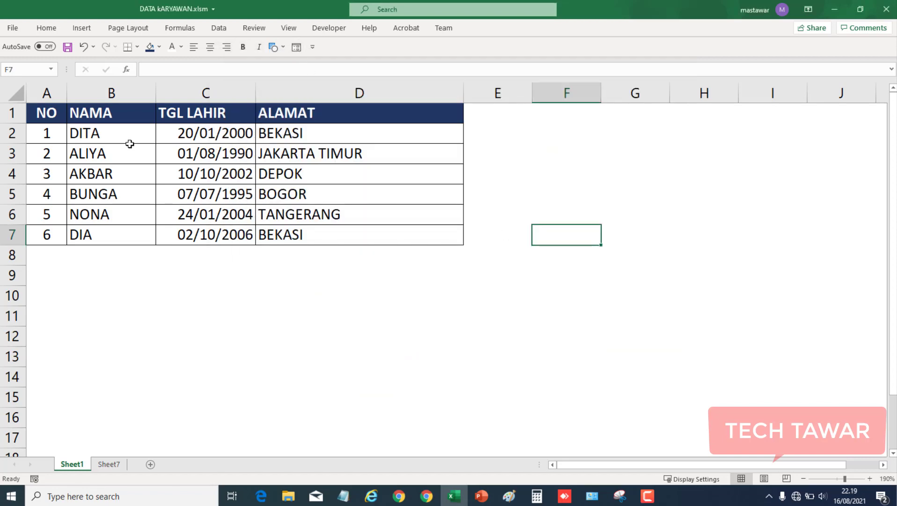
{"action": "mouse_move", "coordinate": [49, 113]}
{"action": "left_mouse_down"}
{"action": "mouse_move", "coordinate": [346, 221]}
{"action": "mouse_move", "coordinate": [347, 234]}
{"action": "left_mouse_up"}
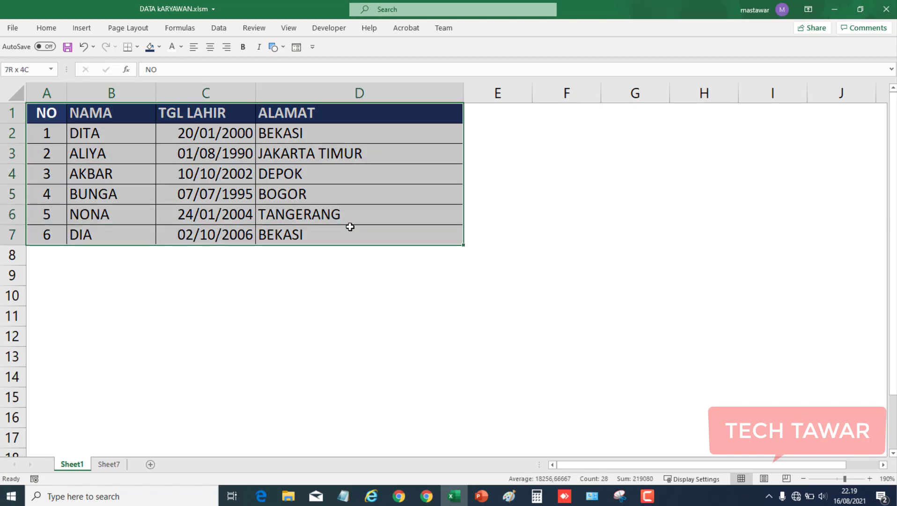
{"action": "left_click", "coordinate": [295, 47]}
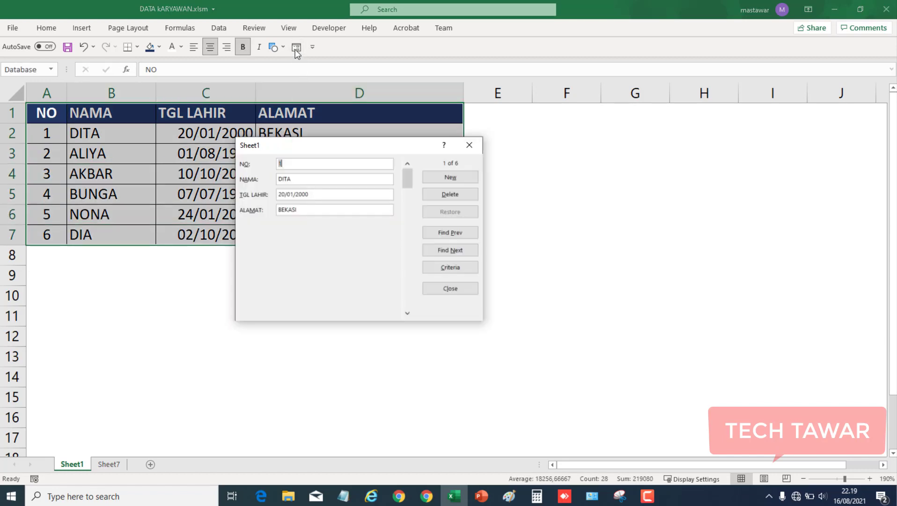
{"action": "left_click_drag", "start_coordinate": [363, 147], "coordinate": [621, 132]}
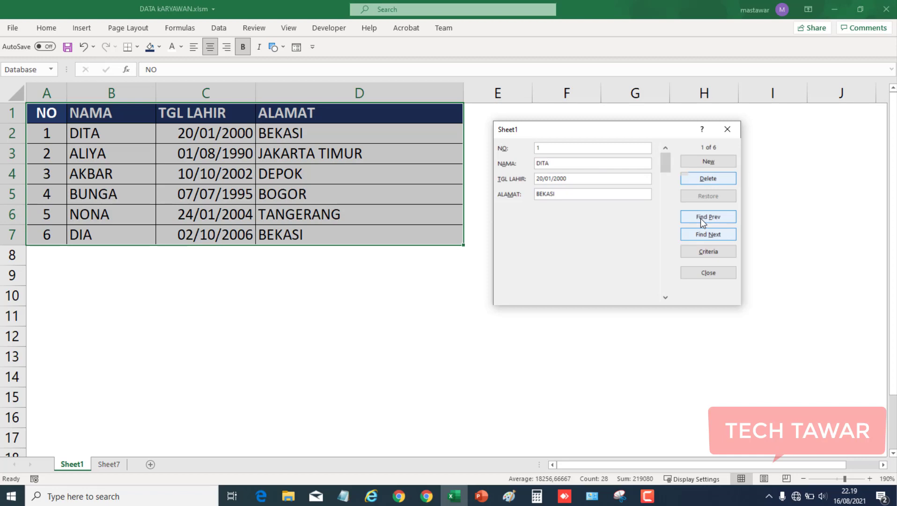
Step through the employee records with Find Next to the last one, 6 of 6
{"action": "left_click", "coordinate": [704, 234]}
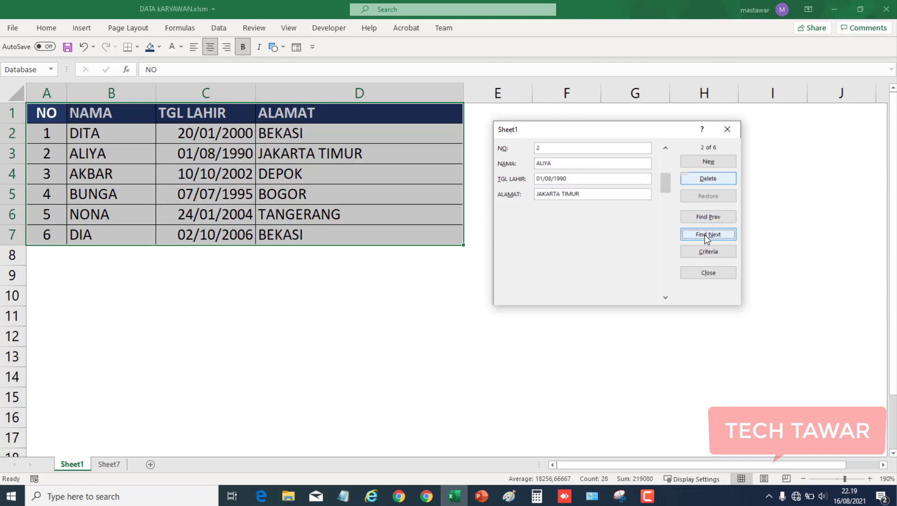
{"action": "left_click", "coordinate": [705, 235]}
{"action": "left_click", "coordinate": [704, 235]}
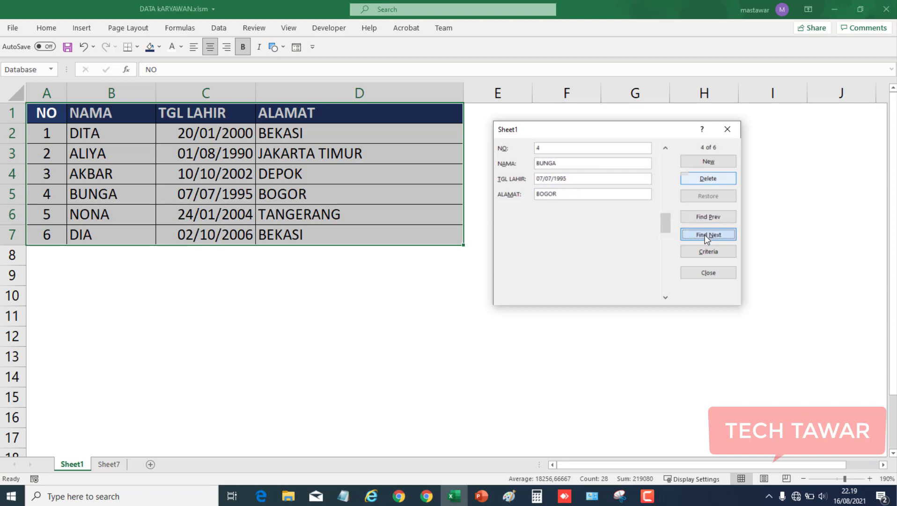
{"action": "left_click", "coordinate": [704, 235]}
{"action": "left_click", "coordinate": [705, 234]}
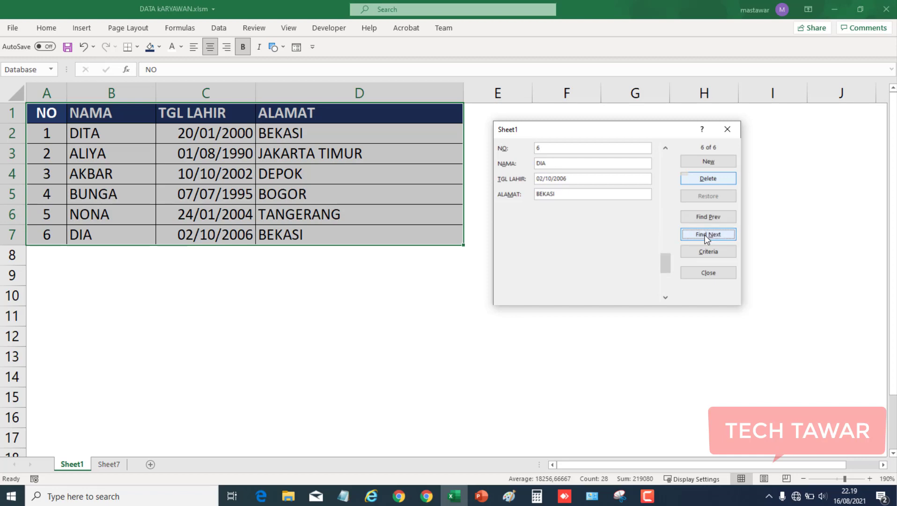
{"action": "left_click", "coordinate": [568, 148]}
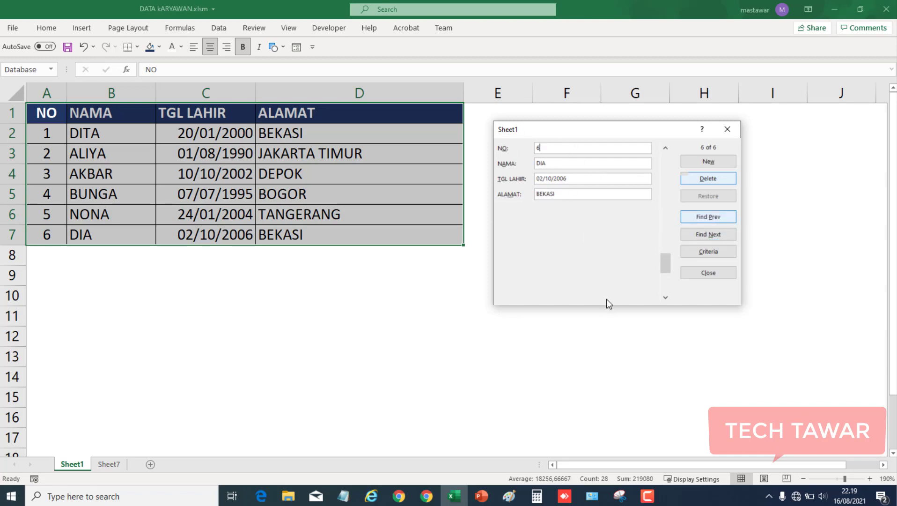
Add record 7 with birth date 10/08/2008 and address JAKARTA BARAT, then close the form
{"action": "left_click", "coordinate": [687, 163]}
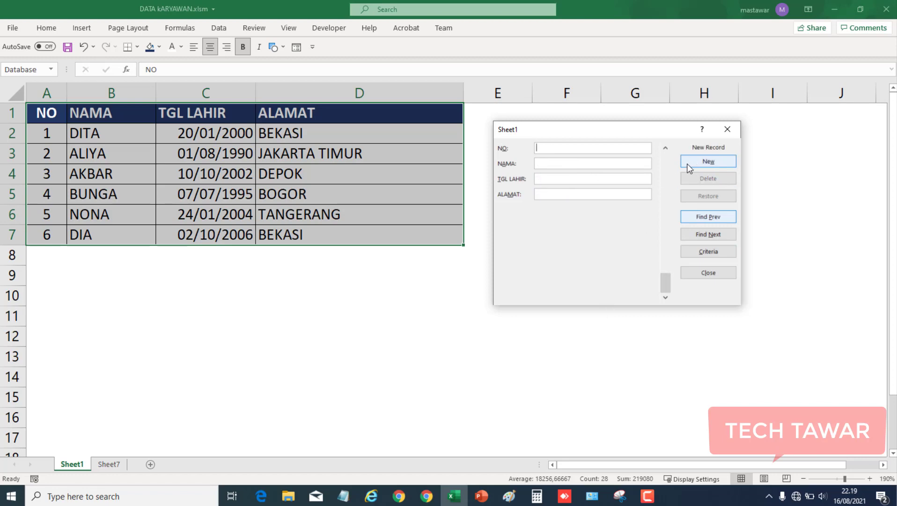
{"action": "type", "text": "7"}
{"action": "type", "text": "2"}
{"action": "type", "text": "0"}
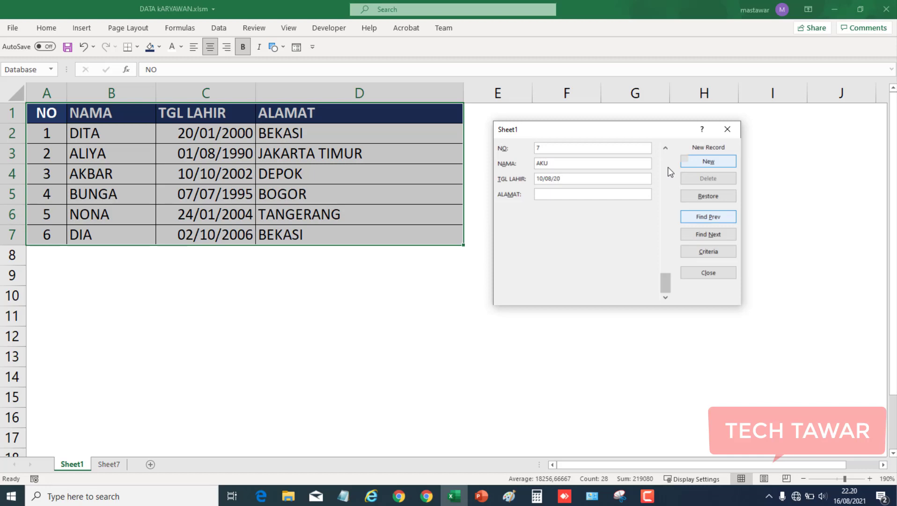
{"action": "type", "text": "08"}
{"action": "key", "text": "Tab"}
{"action": "type", "text": "JAKARTA BA"}
{"action": "type", "text": "RAT"}
{"action": "key", "text": "Return"}
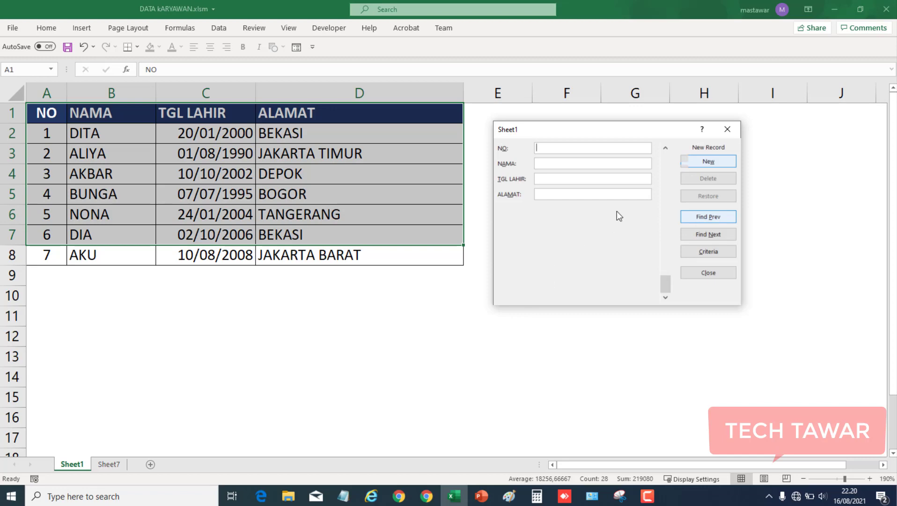
{"action": "left_click", "coordinate": [727, 129]}
{"action": "left_click", "coordinate": [685, 176]}
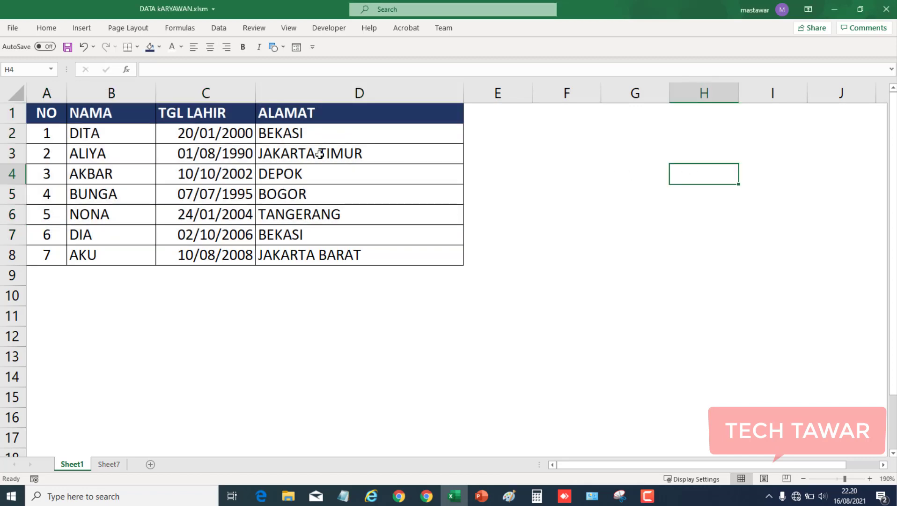
{"action": "left_click_drag", "start_coordinate": [46, 119], "coordinate": [423, 257]}
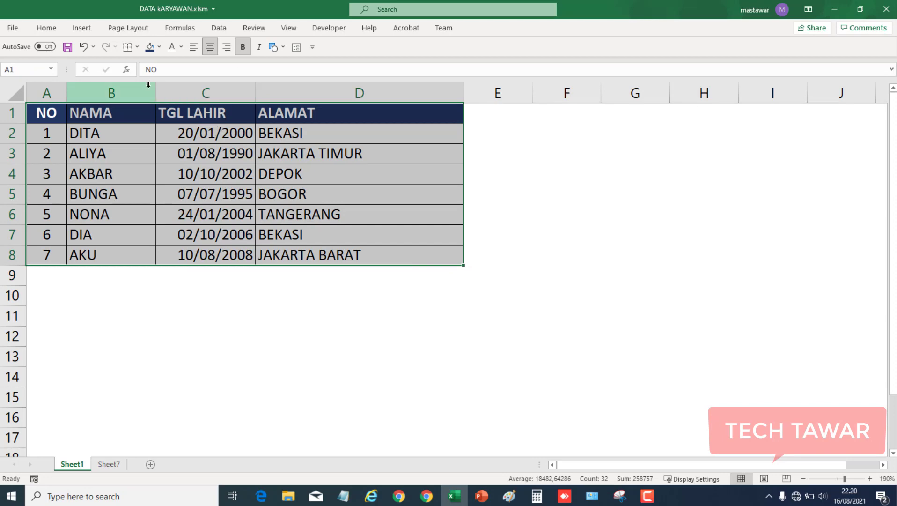
{"action": "left_click", "coordinate": [295, 48]}
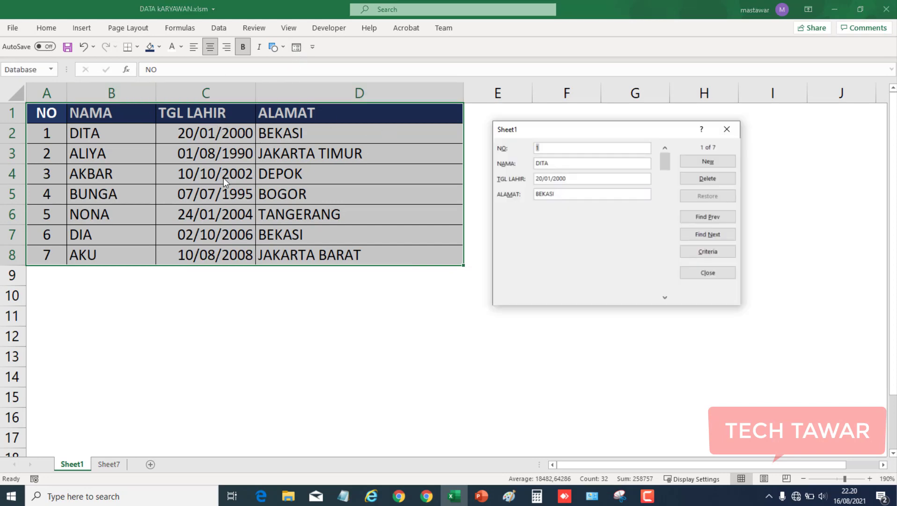
{"action": "left_click", "coordinate": [726, 129]}
{"action": "left_click", "coordinate": [635, 152]}
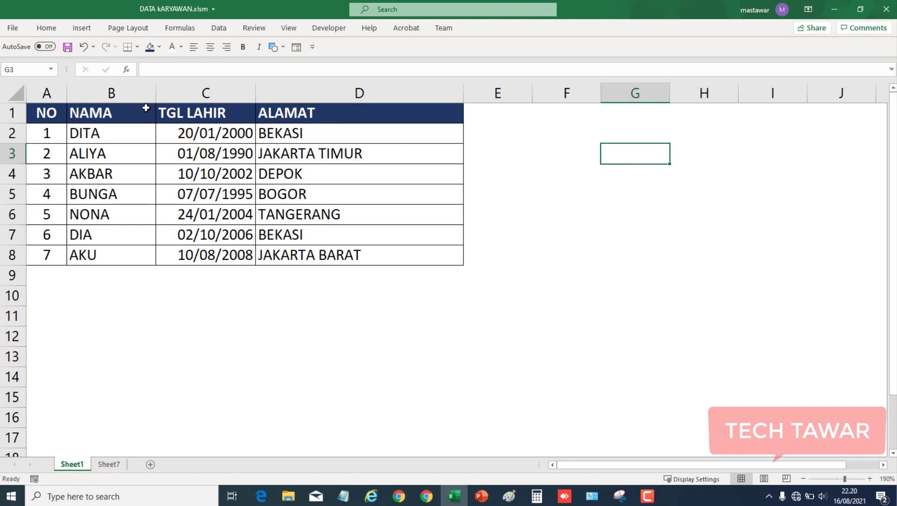
{"action": "mouse_move", "coordinate": [56, 114]}
{"action": "left_mouse_down"}
{"action": "mouse_move", "coordinate": [782, 123]}
{"action": "mouse_move", "coordinate": [772, 117]}
{"action": "left_mouse_up"}
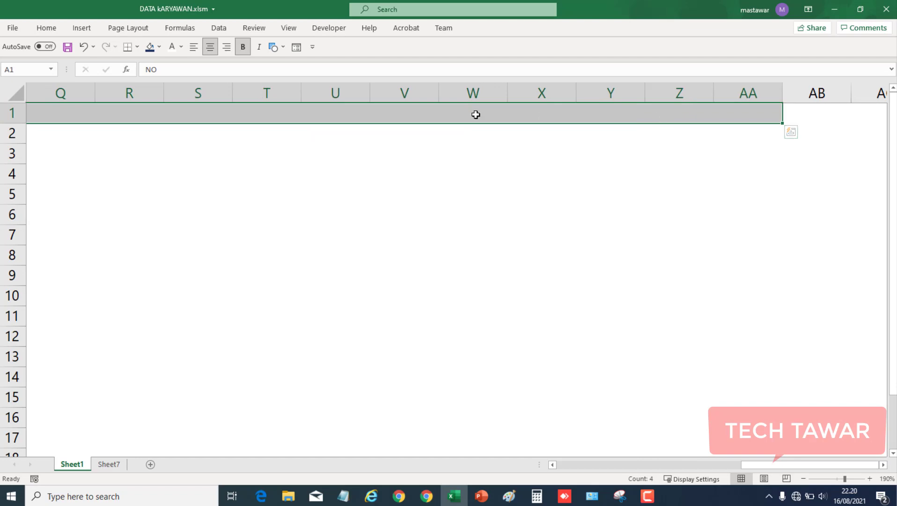
{"action": "mouse_move", "coordinate": [755, 464]}
{"action": "left_mouse_down"}
{"action": "mouse_move", "coordinate": [581, 464]}
{"action": "mouse_move", "coordinate": [595, 454]}
{"action": "mouse_move", "coordinate": [543, 445]}
{"action": "left_mouse_up"}
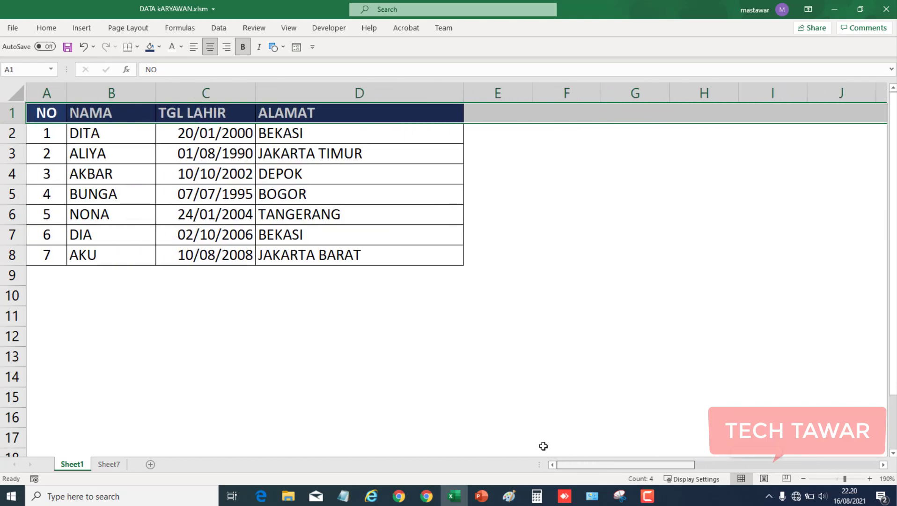
{"action": "left_click", "coordinate": [340, 314]}
{"action": "left_click", "coordinate": [39, 115]}
{"action": "left_click_drag", "start_coordinate": [39, 114], "coordinate": [437, 253]}
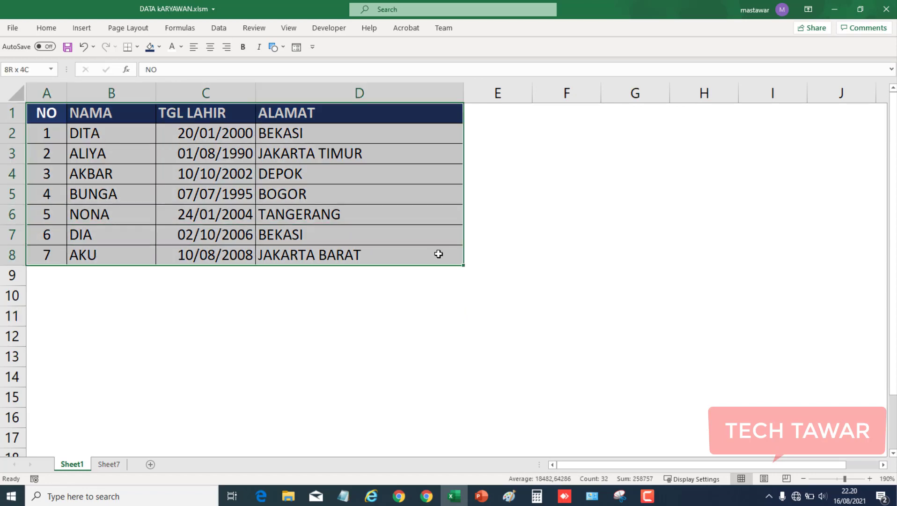
{"action": "left_click", "coordinate": [296, 47]}
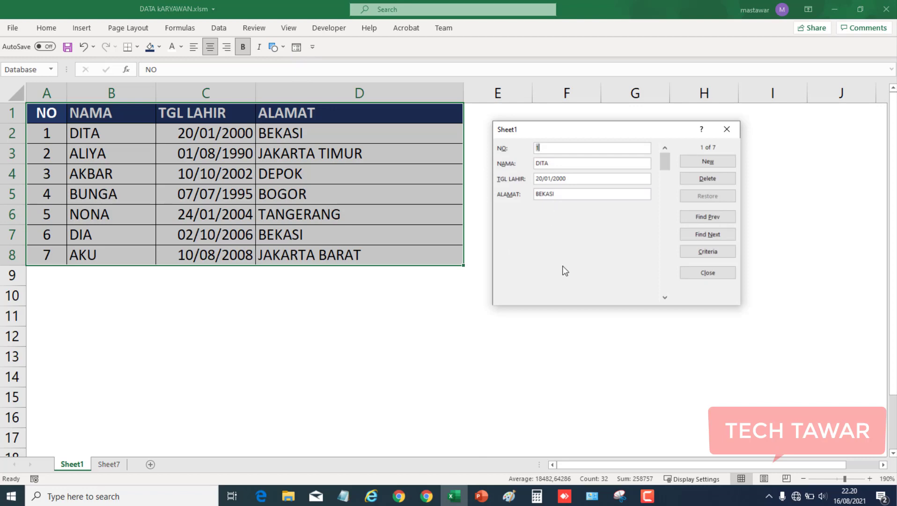
{"action": "left_click", "coordinate": [726, 129]}
{"action": "left_click", "coordinate": [583, 180]}
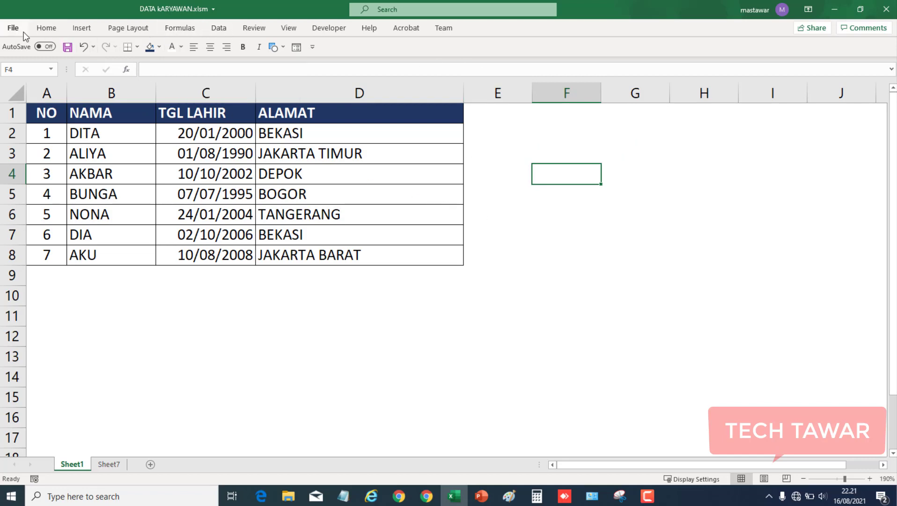
Expand and pin the ribbon, then collapse it back to tabs only
{"action": "left_click", "coordinate": [46, 28]}
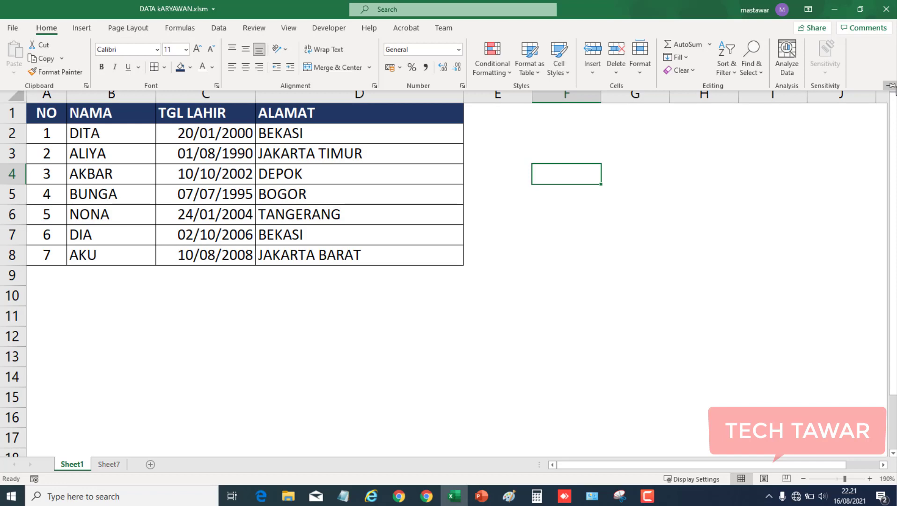
{"action": "left_click", "coordinate": [890, 85]}
{"action": "left_click", "coordinate": [643, 240]}
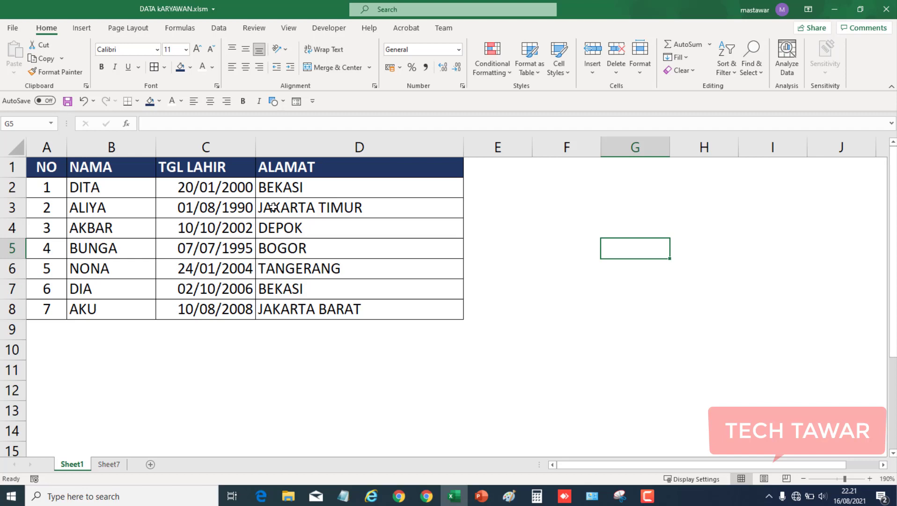
{"action": "left_click", "coordinate": [891, 87]}
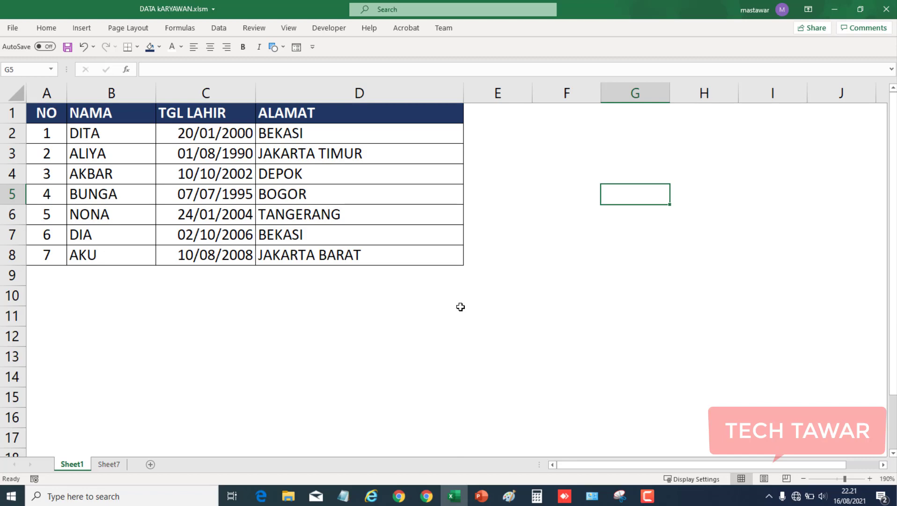
{"action": "left_click", "coordinate": [833, 8]}
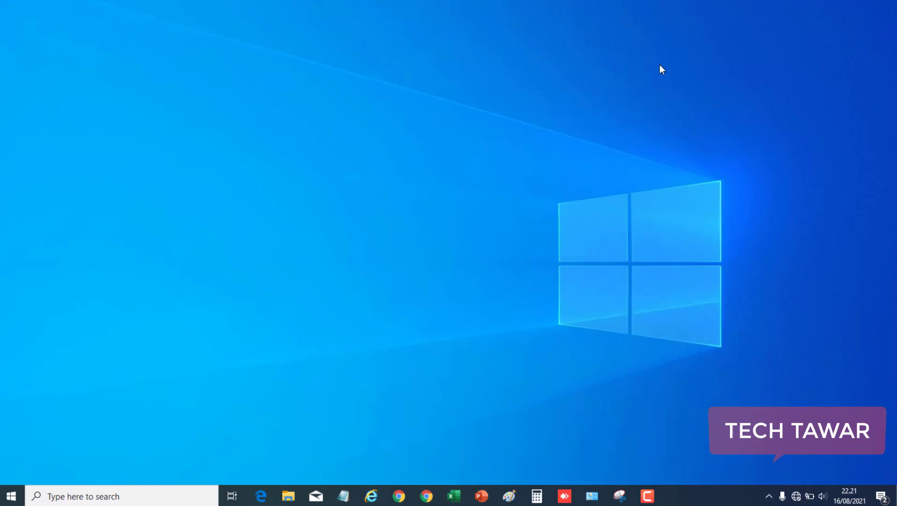
{"action": "right_click", "coordinate": [574, 59]}
{"action": "left_click", "coordinate": [609, 91]}
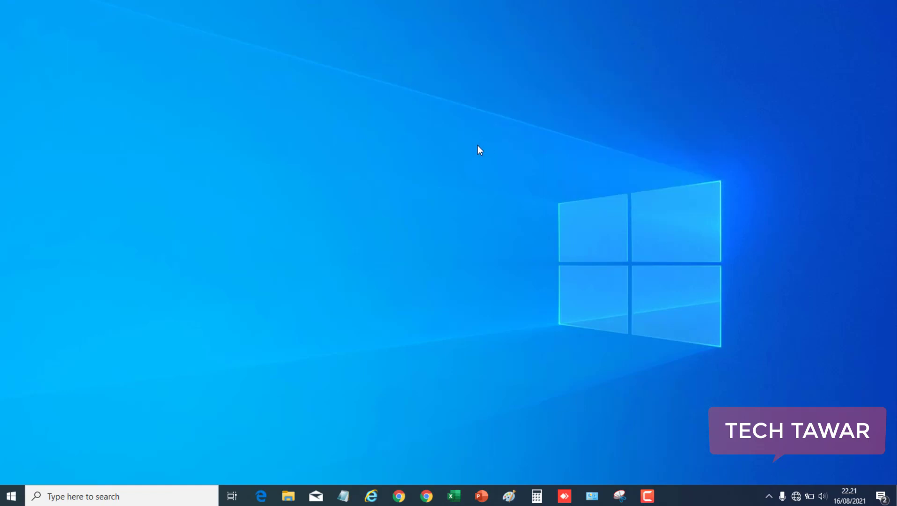